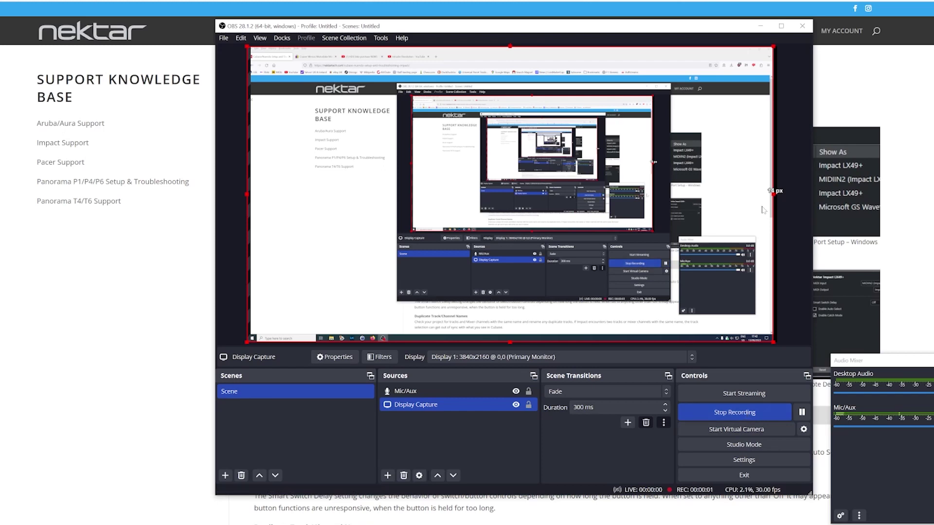
- Review the Cubase/Nuendo Impact setup instructions on the Nektar support page and return to Cubase
left_click(761, 26)
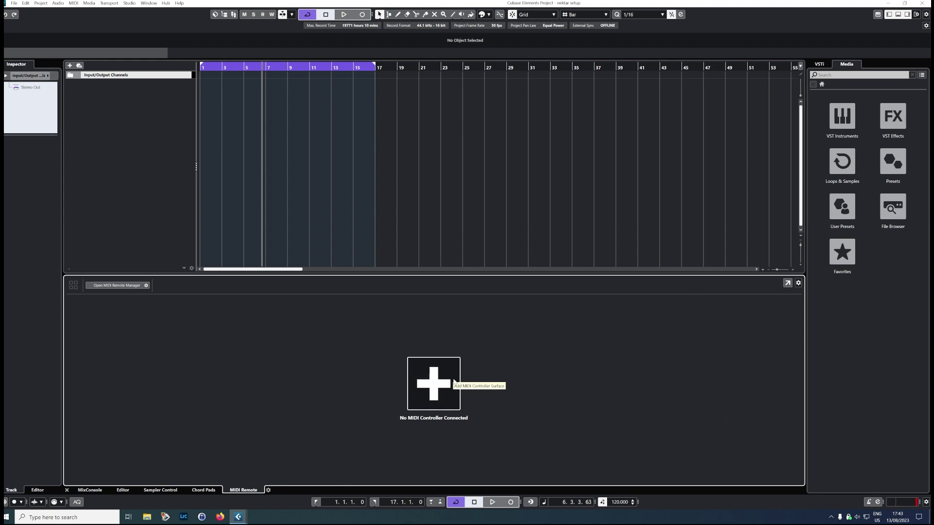
key("alt+Tab")
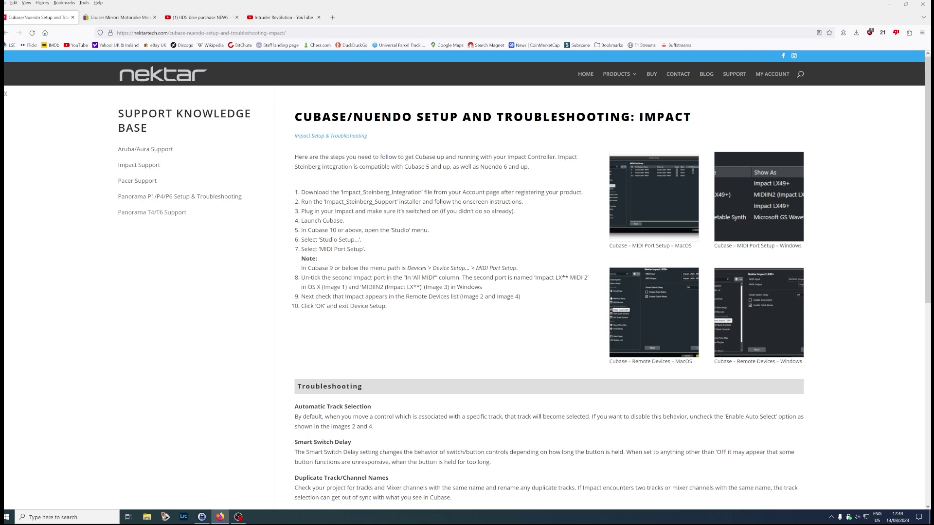
key("alt+Tab")
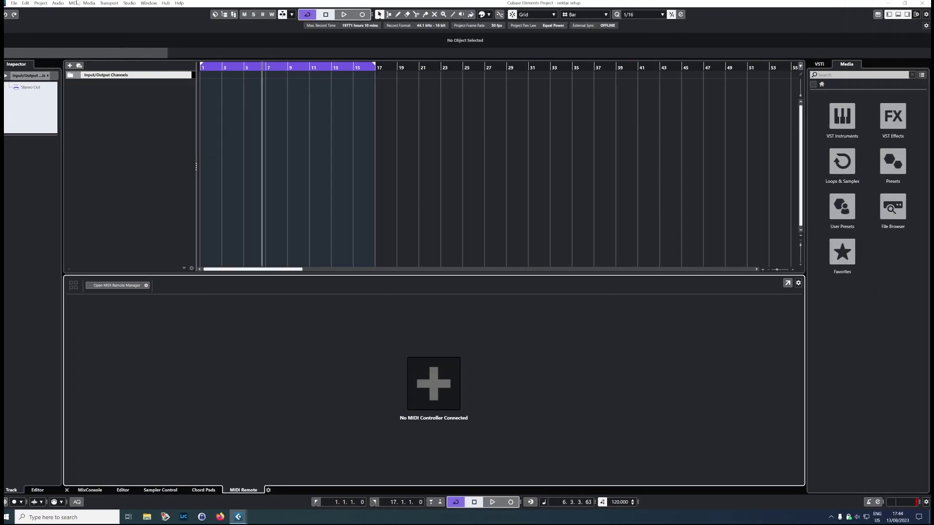
- In Studio Setup, check the Nektar Impact LX49+ remote device and exclude the MIDIIN2 (Impact LX49+) input from "All MIDI" in MIDI Port Setup
left_click(130, 4)
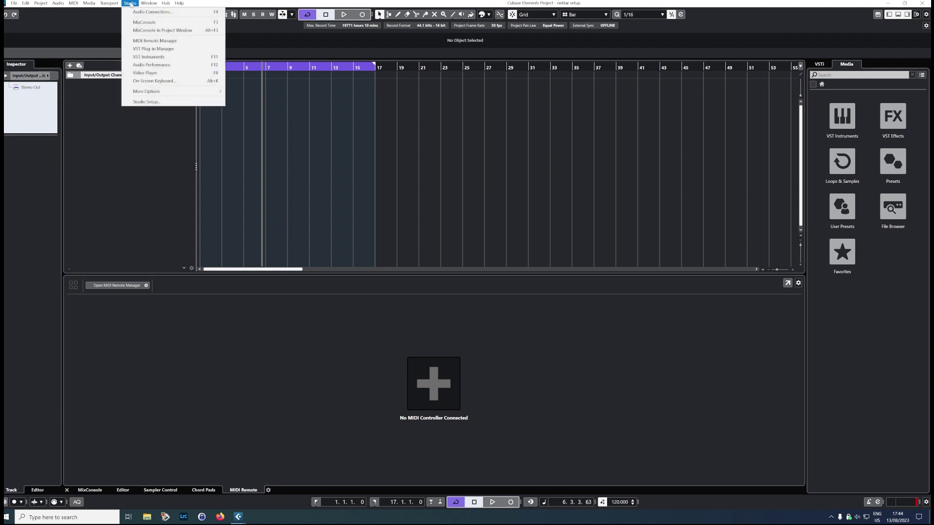
left_click(148, 101)
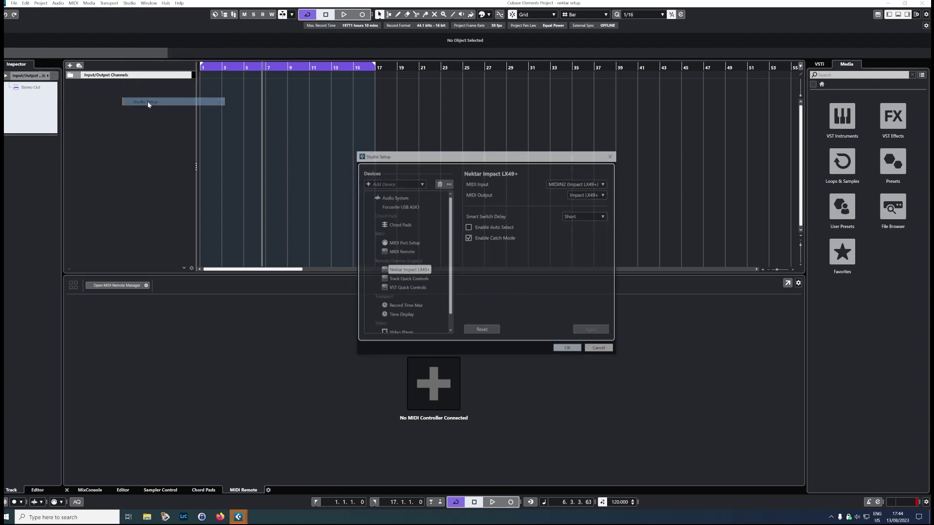
left_click(399, 278)
left_click(403, 271)
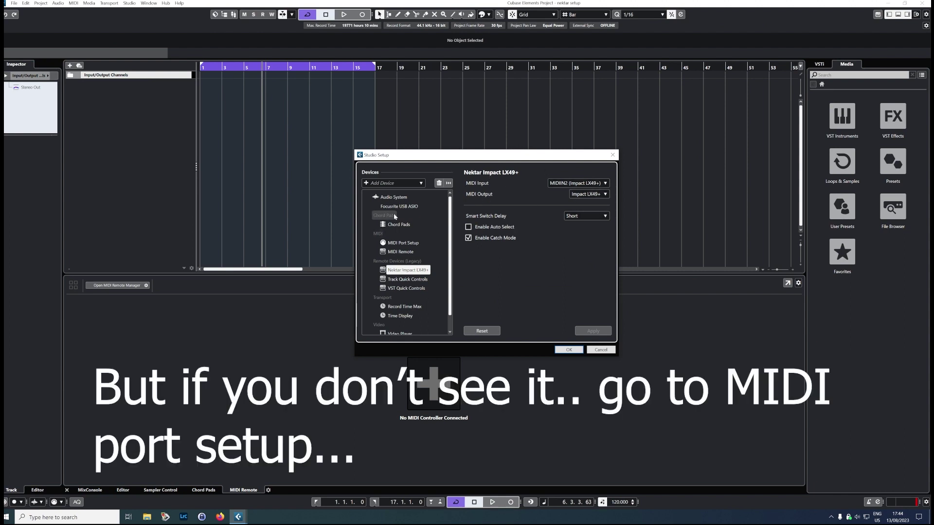
left_click(399, 244)
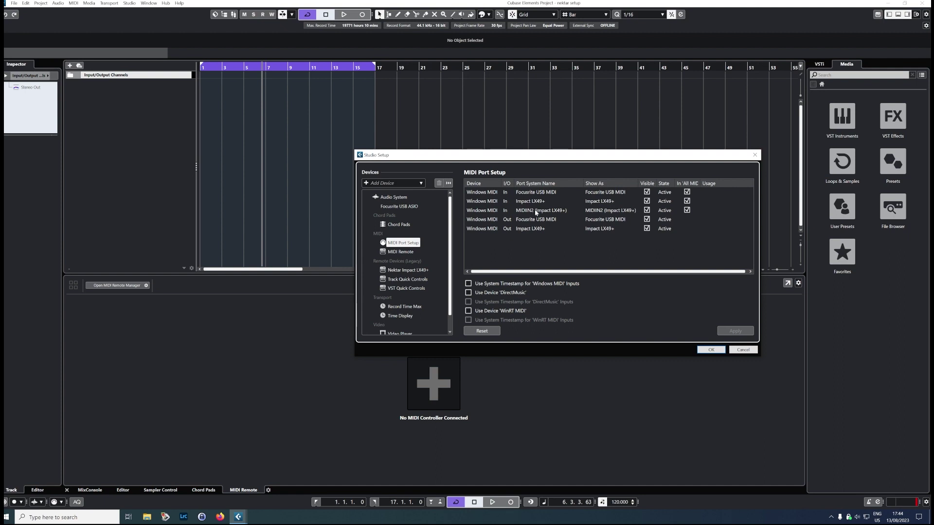
left_click(688, 211)
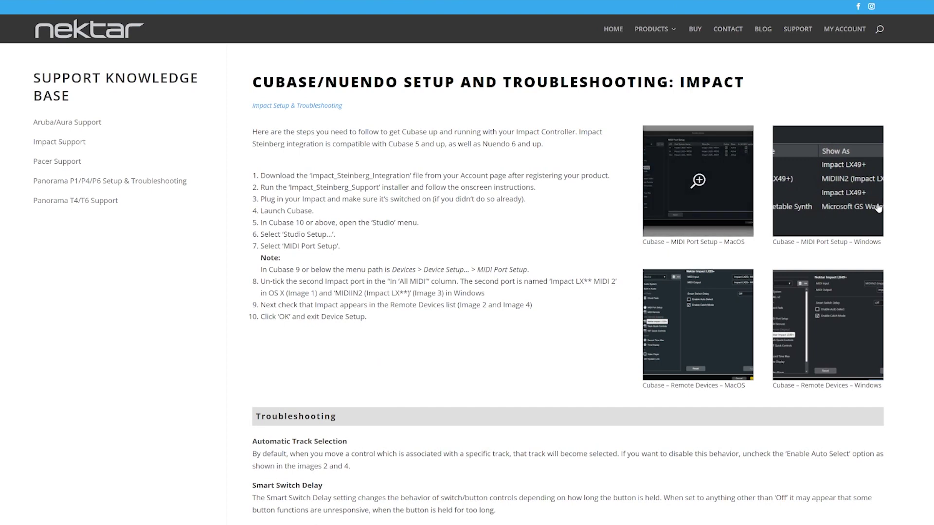
- Examine the Windows MIDI Port Setup and MacOS Remote Devices reference images on the Nektar support page
left_click(846, 198)
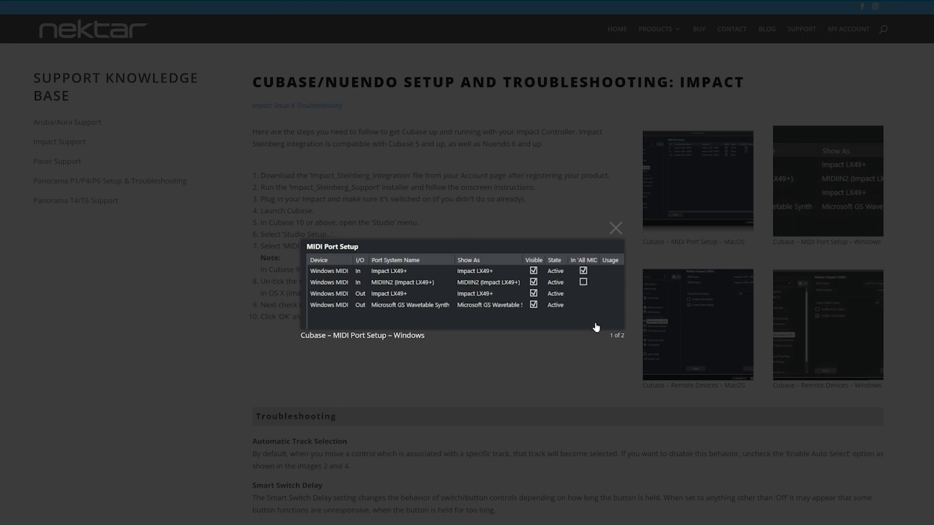
left_click(615, 229)
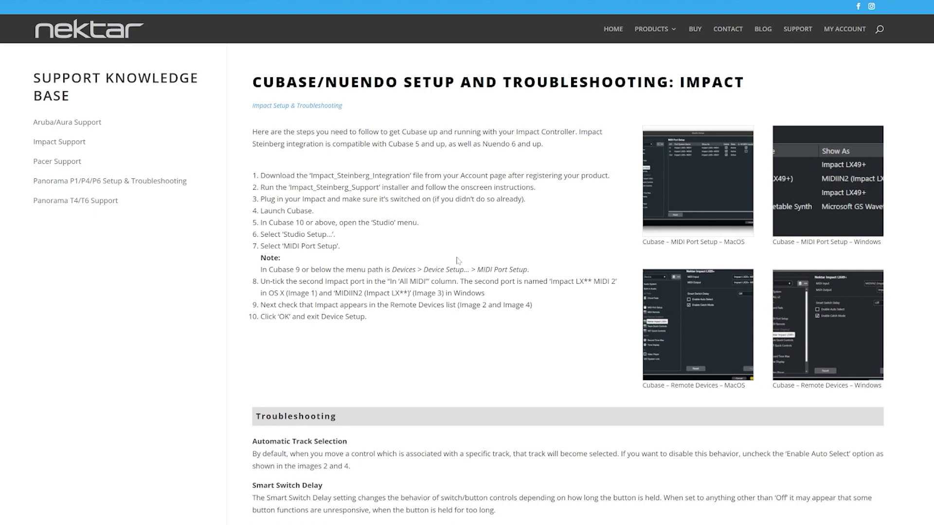
left_click(698, 333)
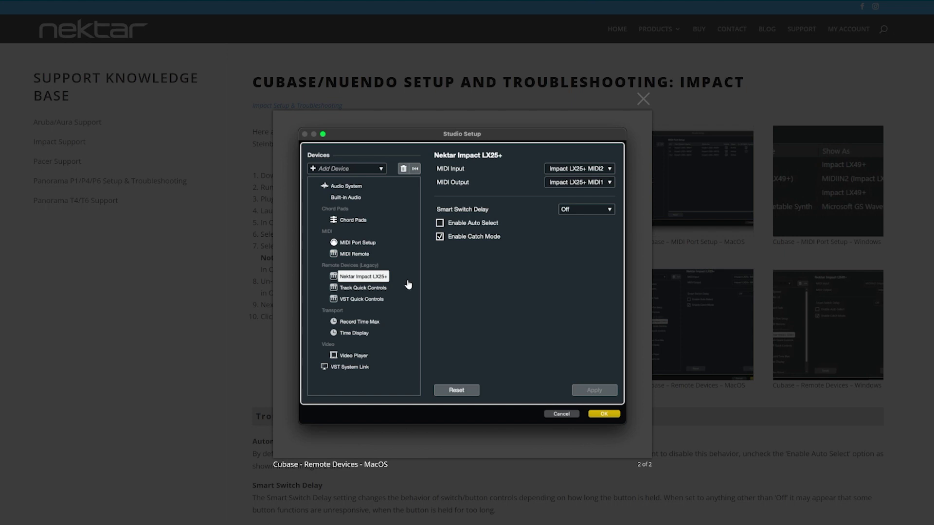
left_click(643, 99)
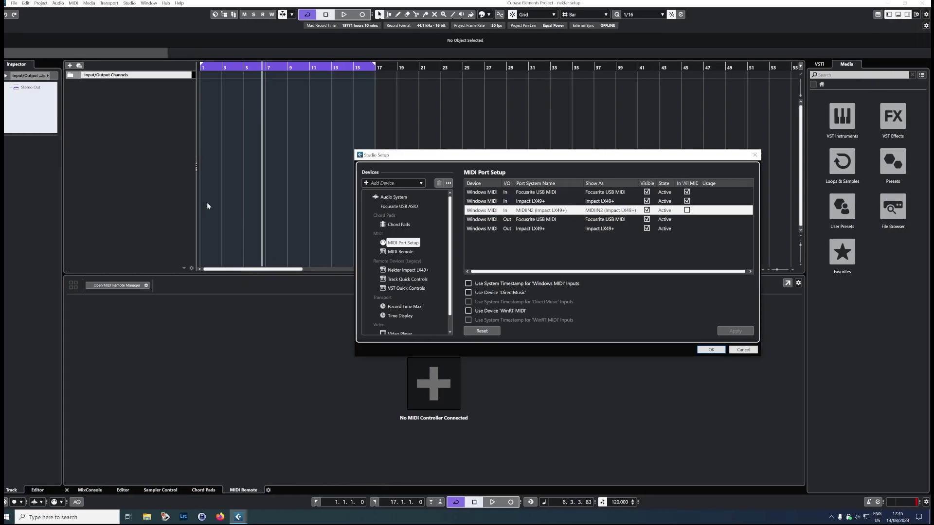
- Return to Cubase, check the Nektar Impact LX49+ remote device entry and accept the Studio Setup changes
left_click(405, 270)
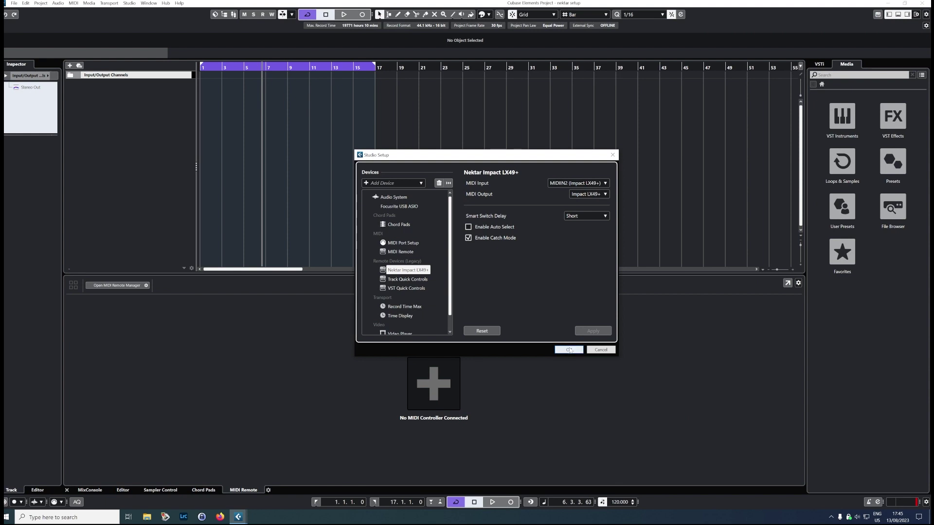
left_click(569, 350)
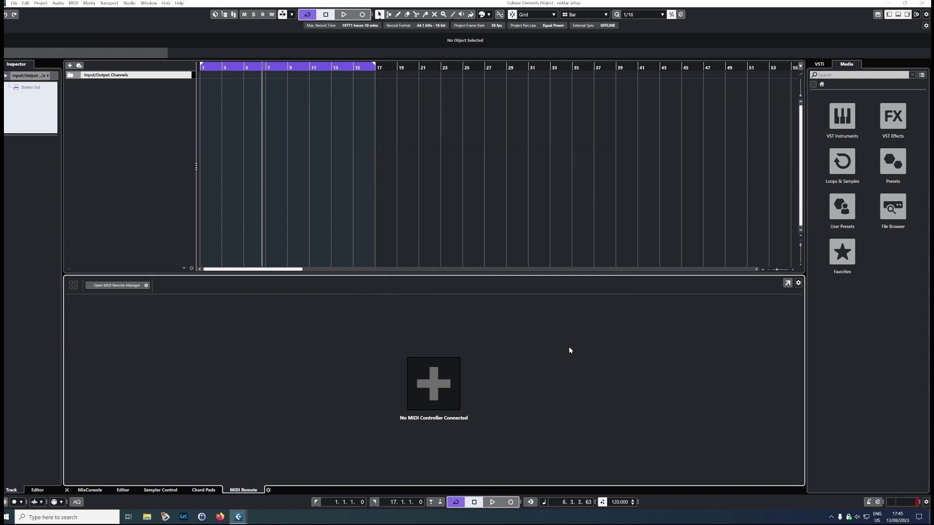
- Add an instrument track using Serum with Stereo Out as its output, and move the plug-in window higher over the project area
right_click(145, 103)
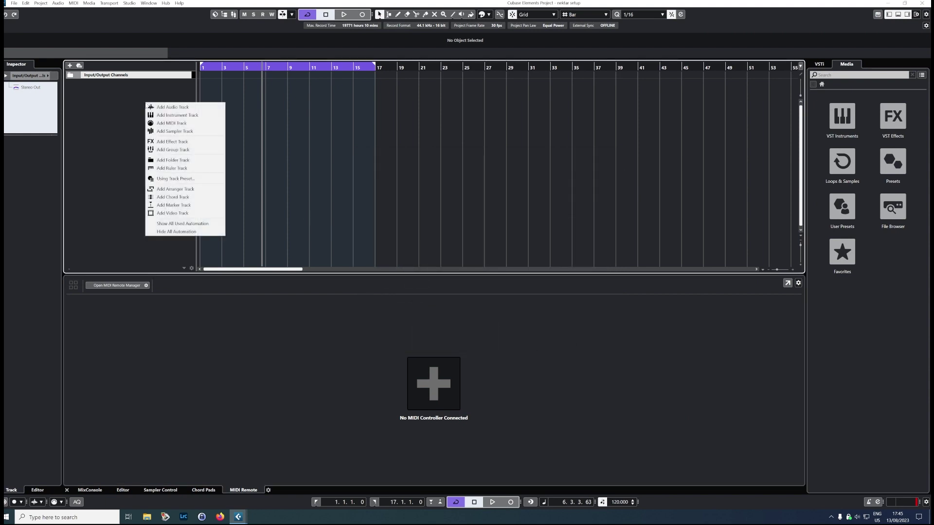
left_click(179, 116)
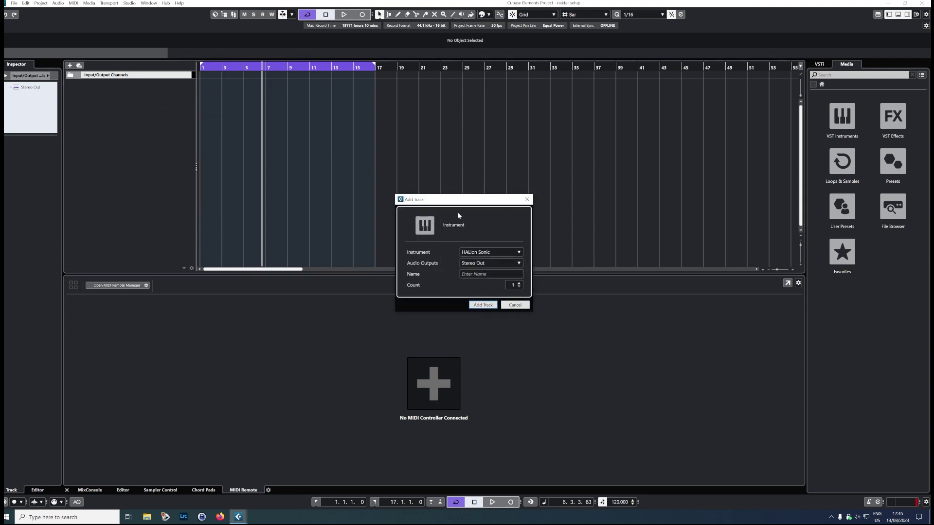
left_click(489, 252)
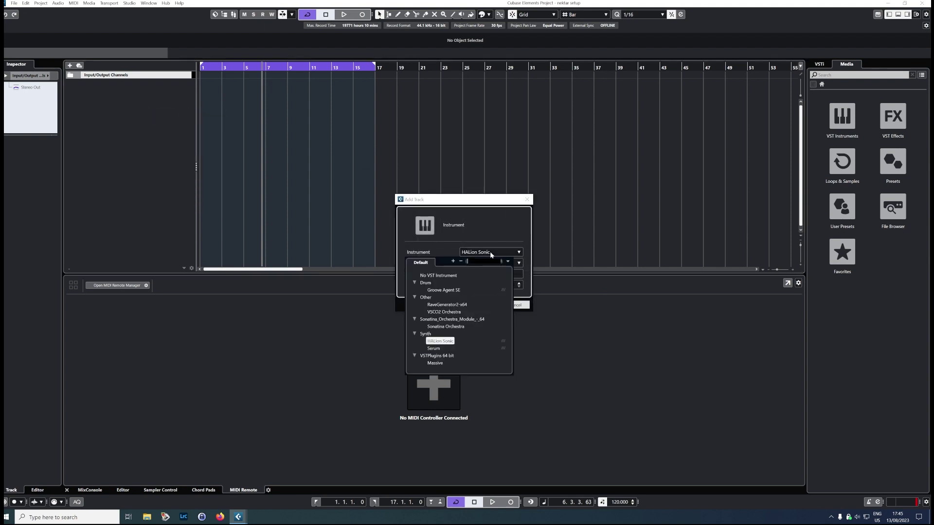
left_click(436, 348)
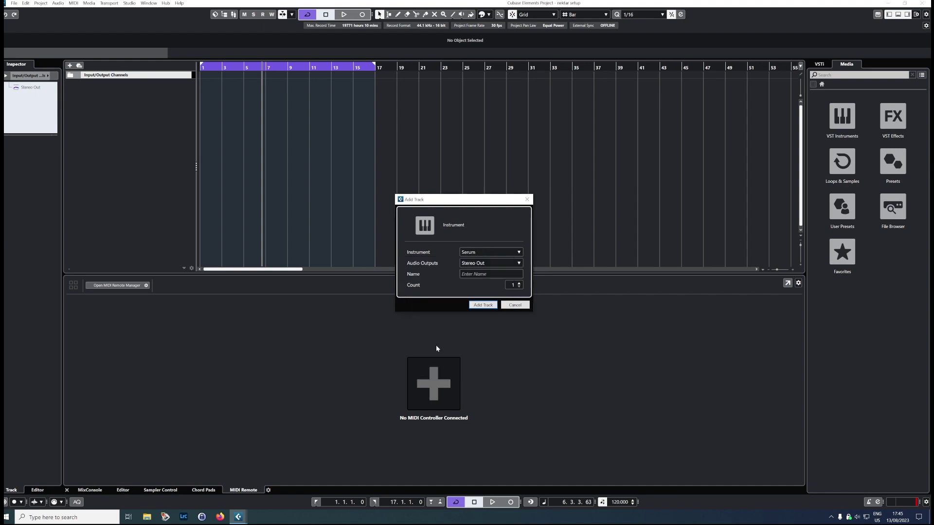
left_click(483, 305)
left_click_drag(551, 266, 401, 91)
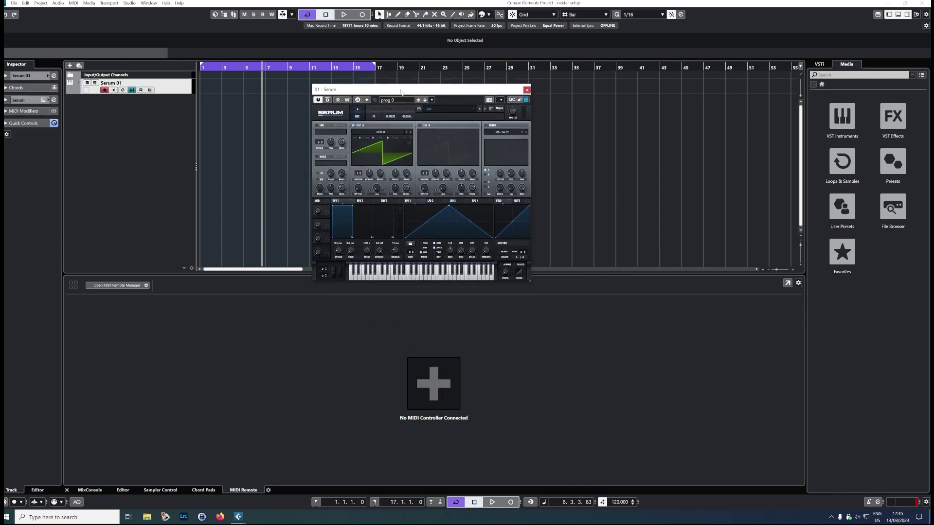
- Load the SQ Funk Concerned [BR] preset from Serum's Seq category and show its second envelope
left_click(474, 108)
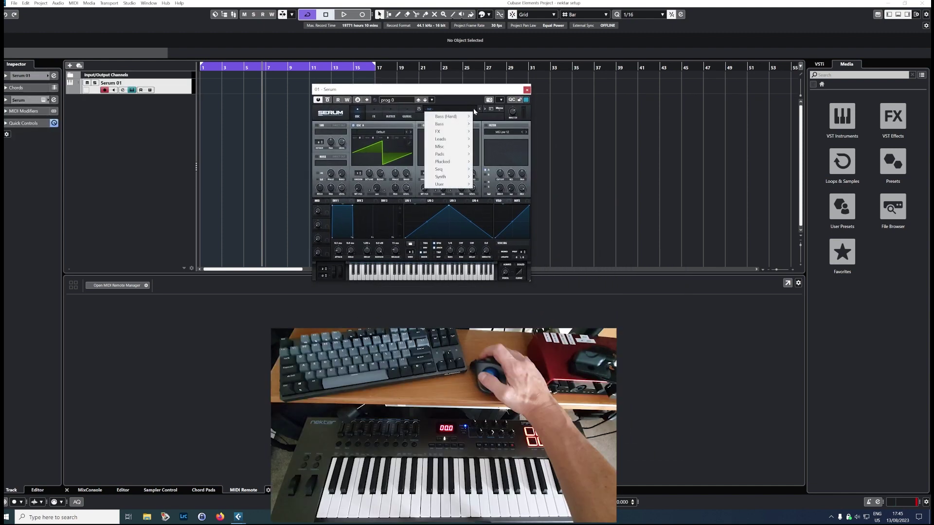
mouse_move(443, 169)
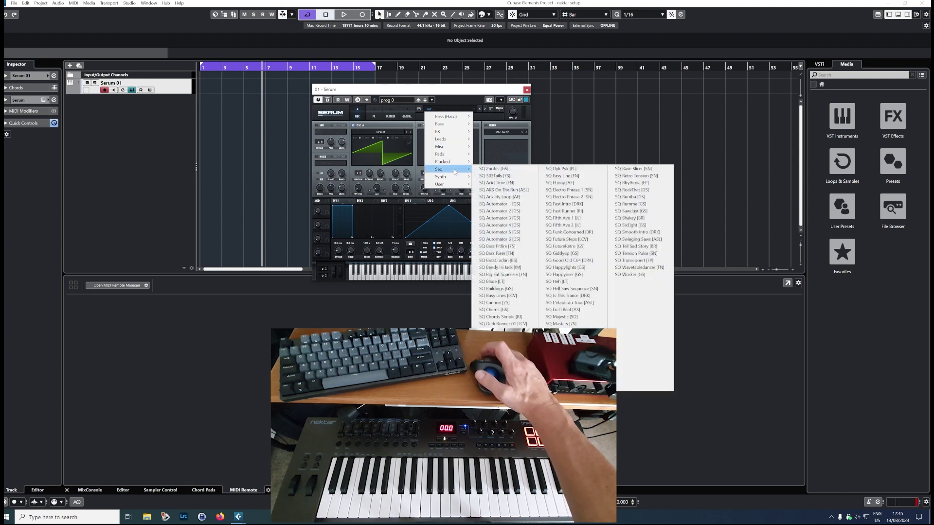
left_click(585, 233)
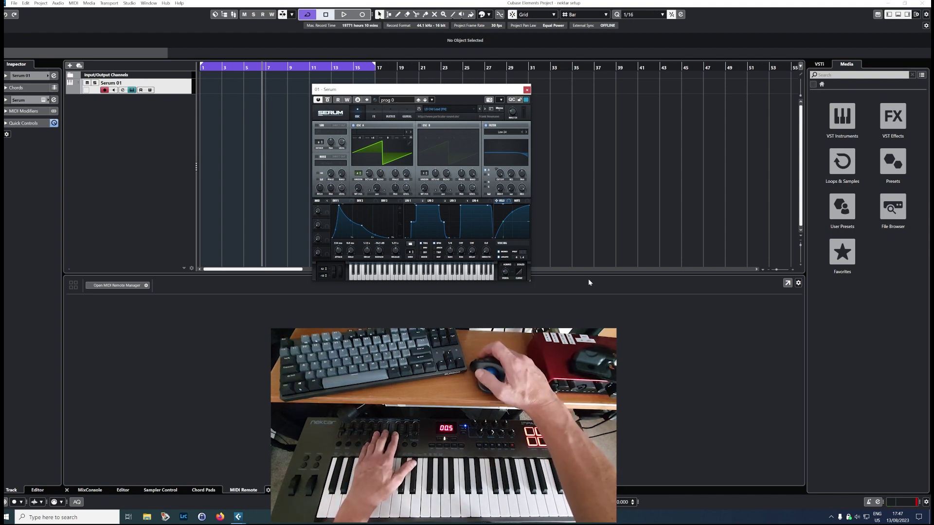
left_click(361, 201)
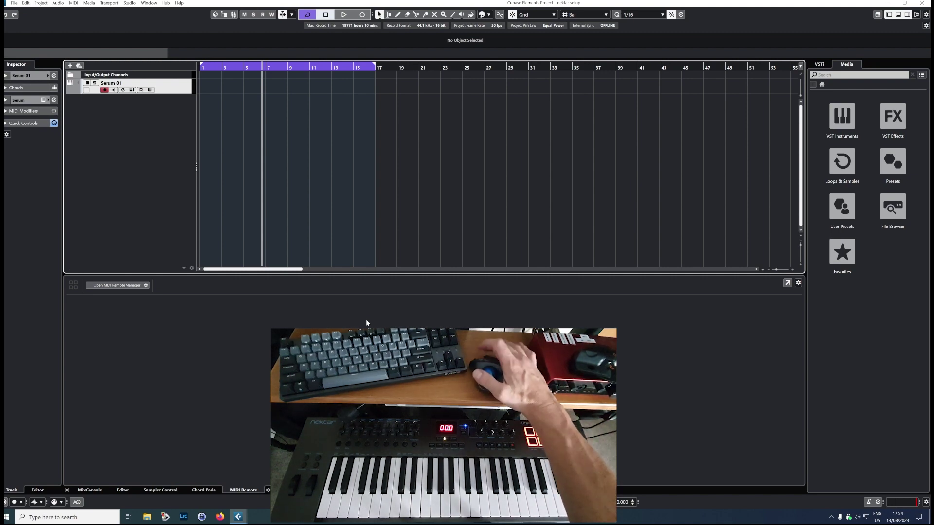
- Reopen Serum, apply the default factory layout in its Remote Control Editor, and close both windows
left_click(132, 90)
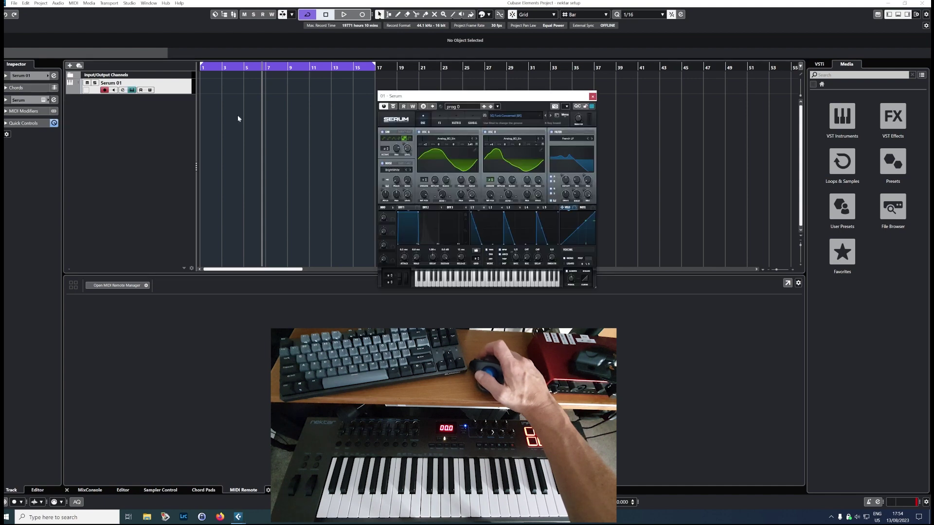
left_click(566, 106)
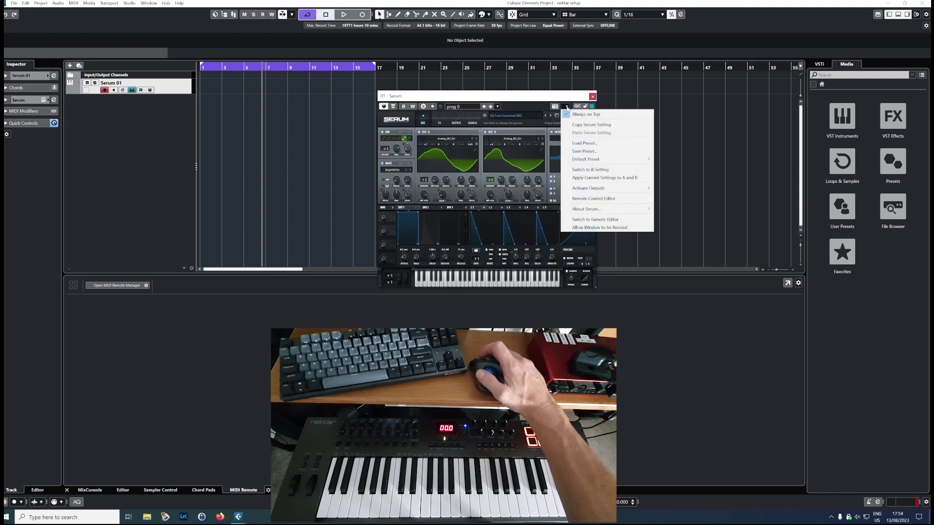
left_click(590, 199)
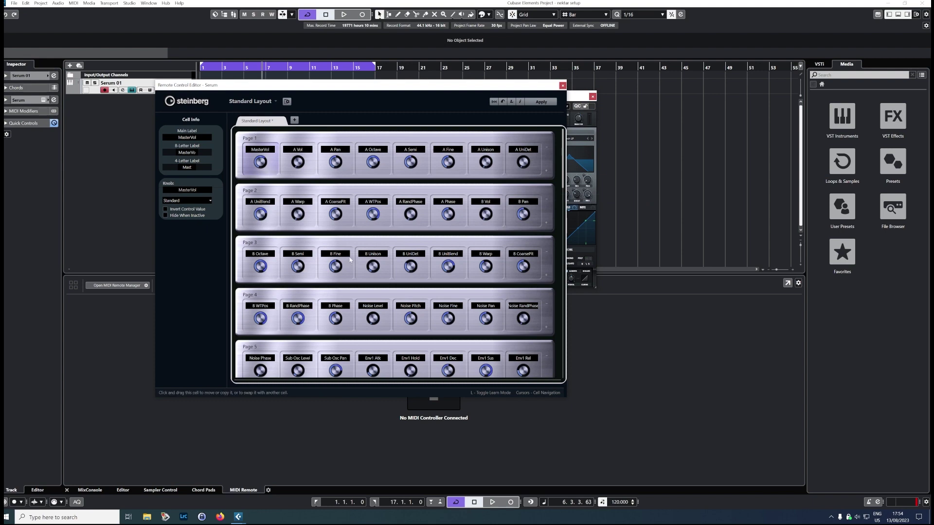
left_click(503, 103)
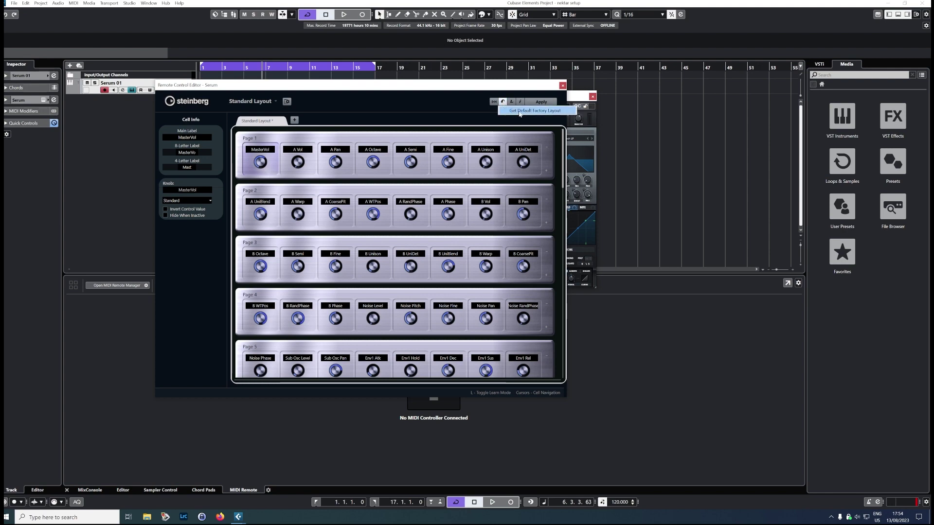
left_click(521, 112)
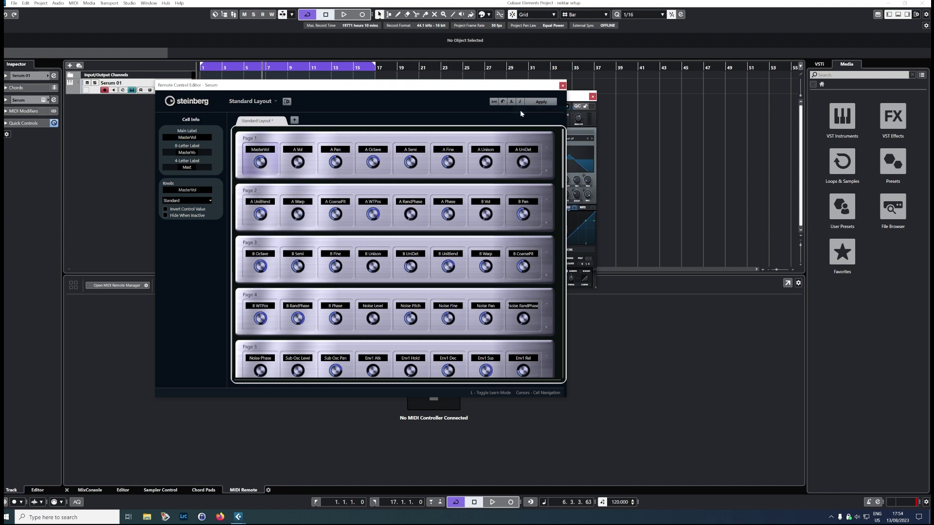
left_click(540, 102)
left_click(562, 87)
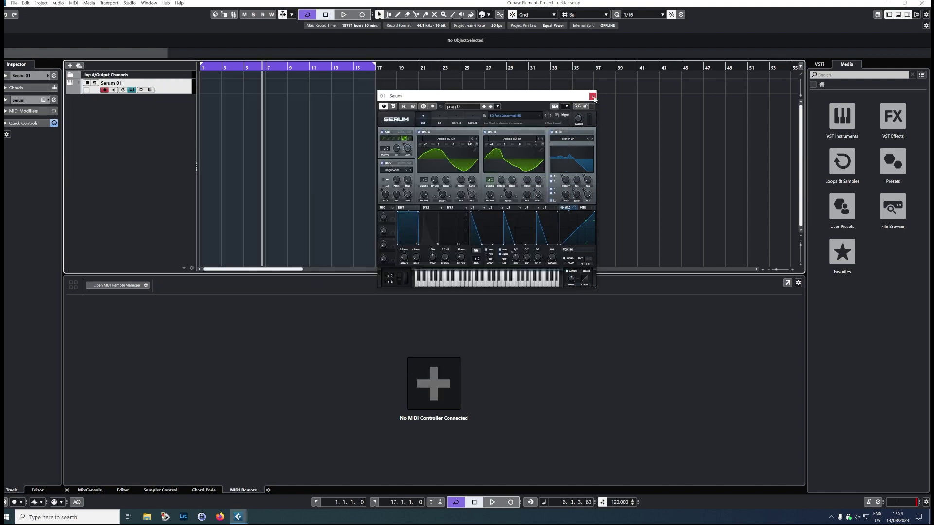
left_click(593, 96)
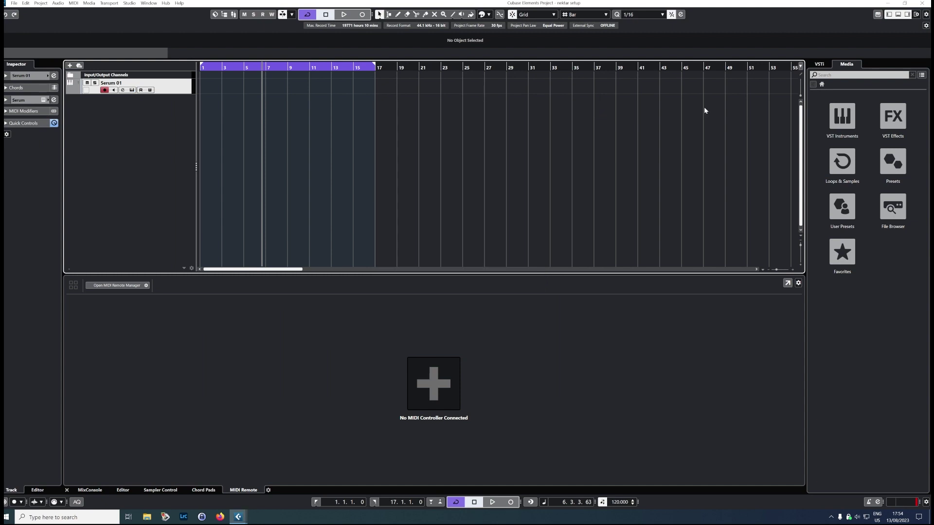
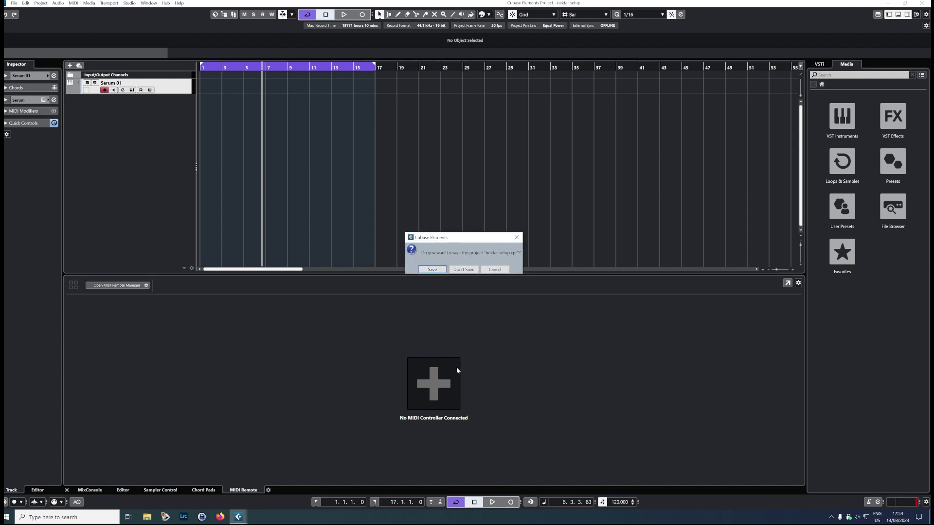
- Close the nektar setup project without saving it and quit Cubase
left_click(476, 270)
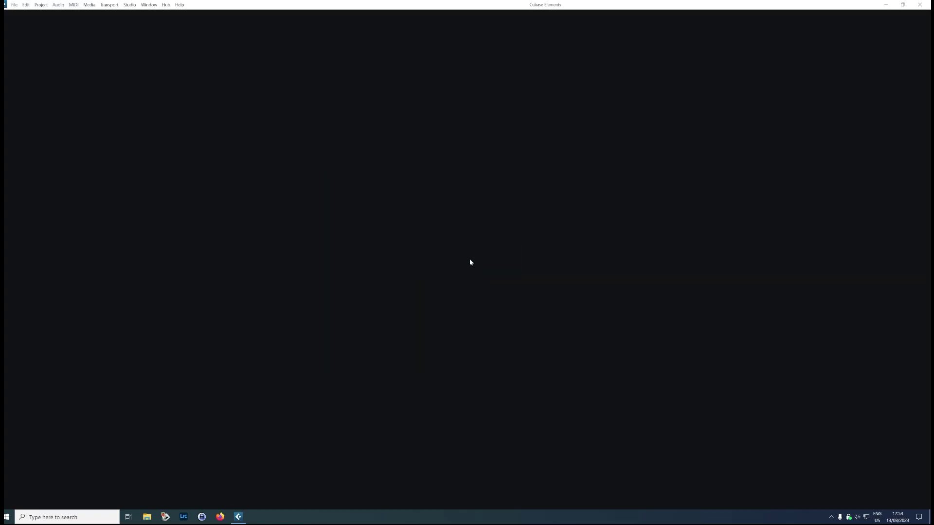
key("ctrl+q")
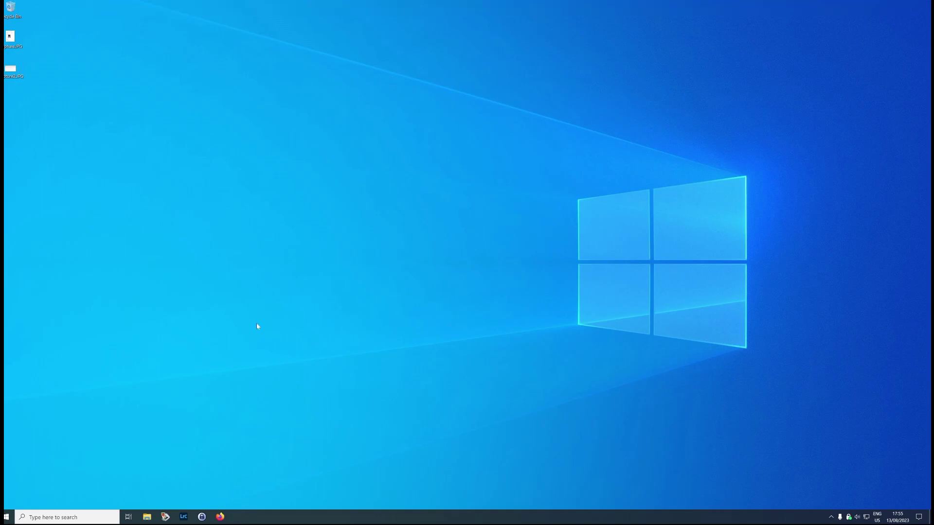
- In File Explorer, open the Instruments folder inside Documents, Nektar, Impact, Mapping Files
left_click(148, 517)
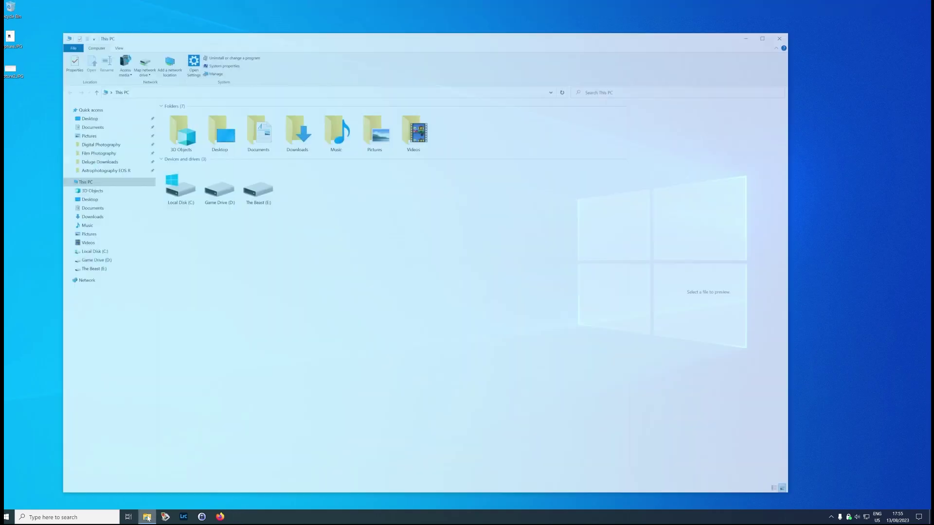
left_click(98, 207)
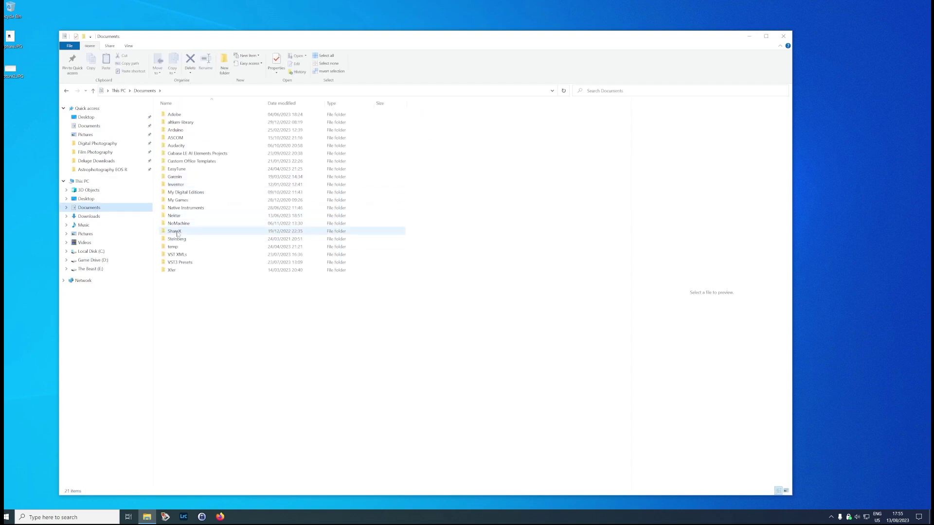
double_click(177, 216)
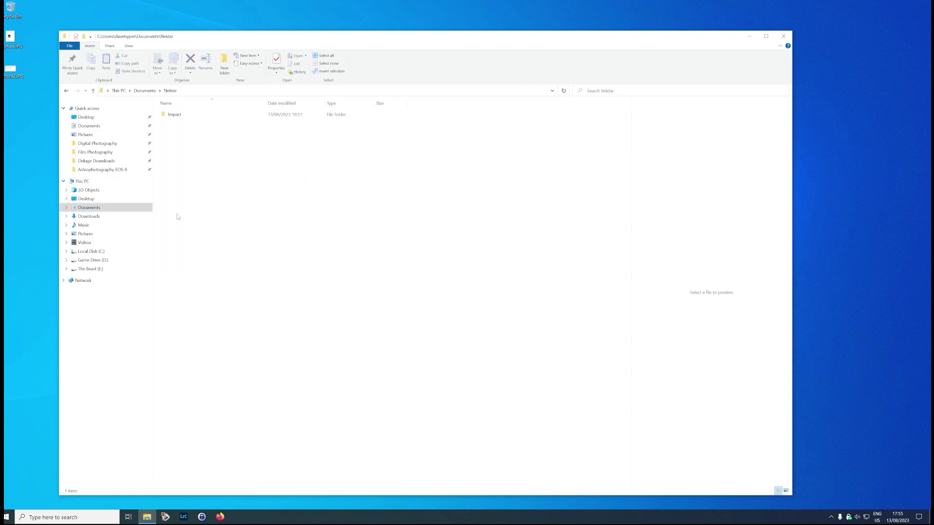
double_click(179, 115)
double_click(182, 116)
double_click(180, 123)
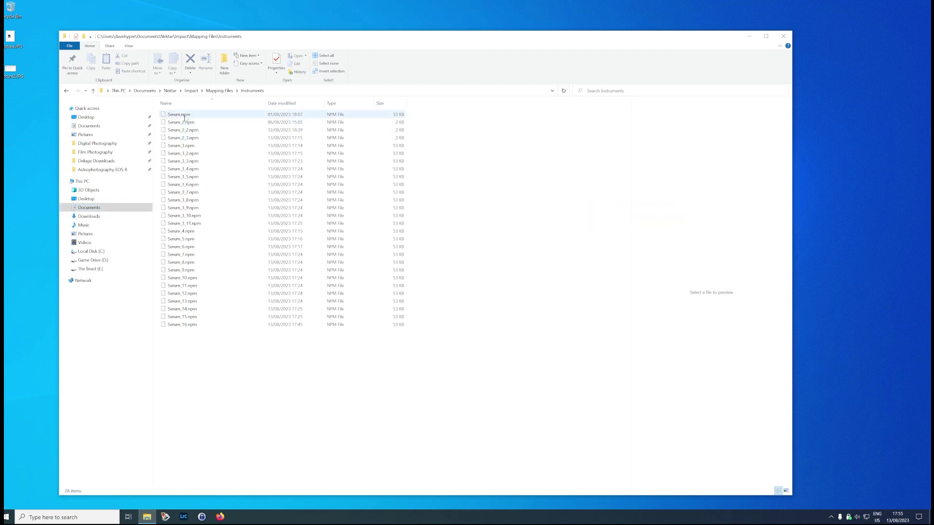
- Delete all the Serum .npm mapping files from the Instruments folder
left_click(184, 116)
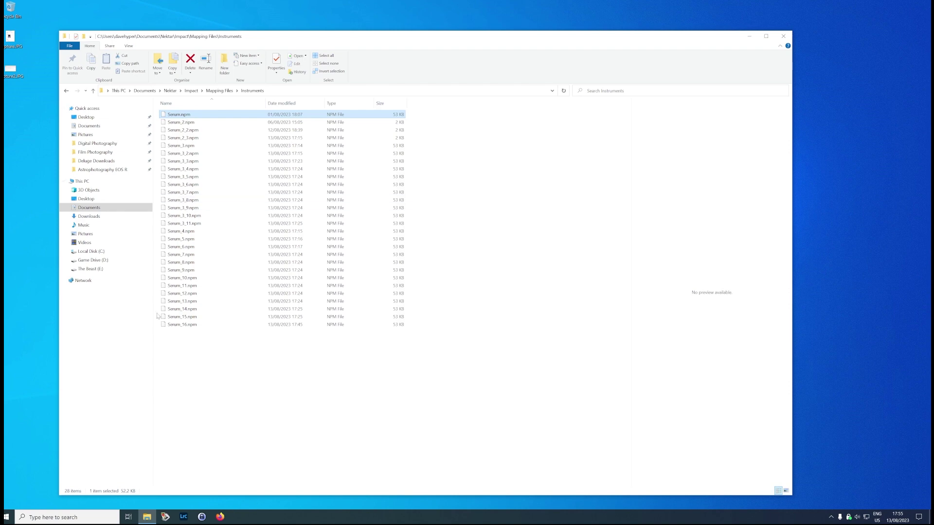
left_click(185, 327, "shift")
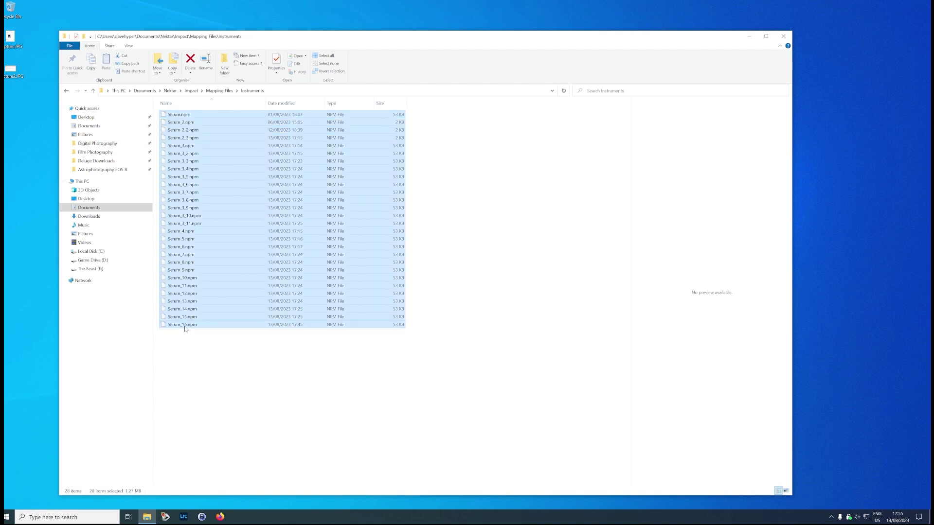
key("Delete")
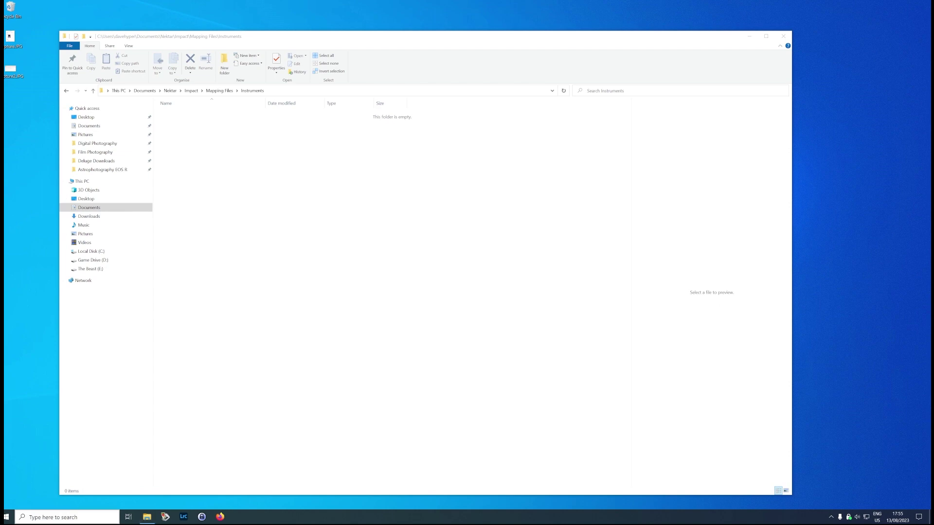
- Relaunch Cubase LE AI Elements 12 with the nektar setup project and open the Serum 01 instrument, moving its window over the project area
left_click(53, 518)
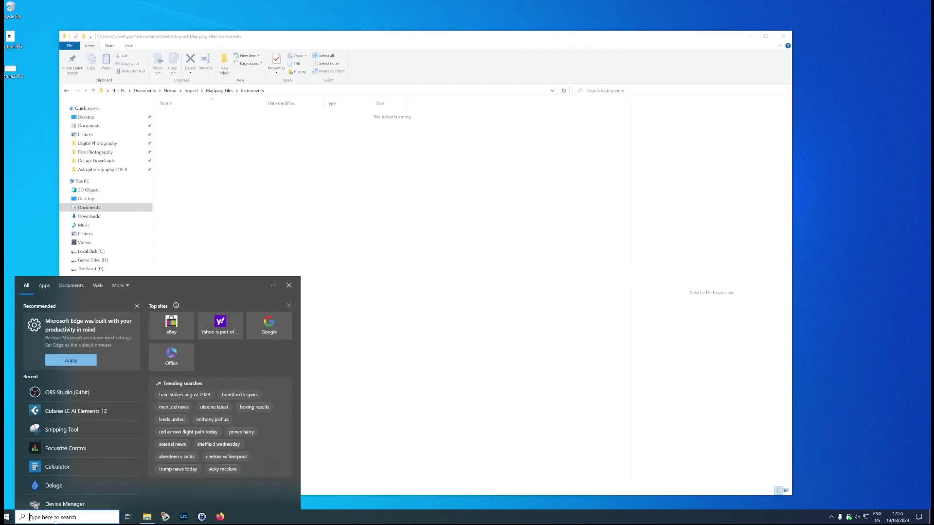
left_click(63, 412)
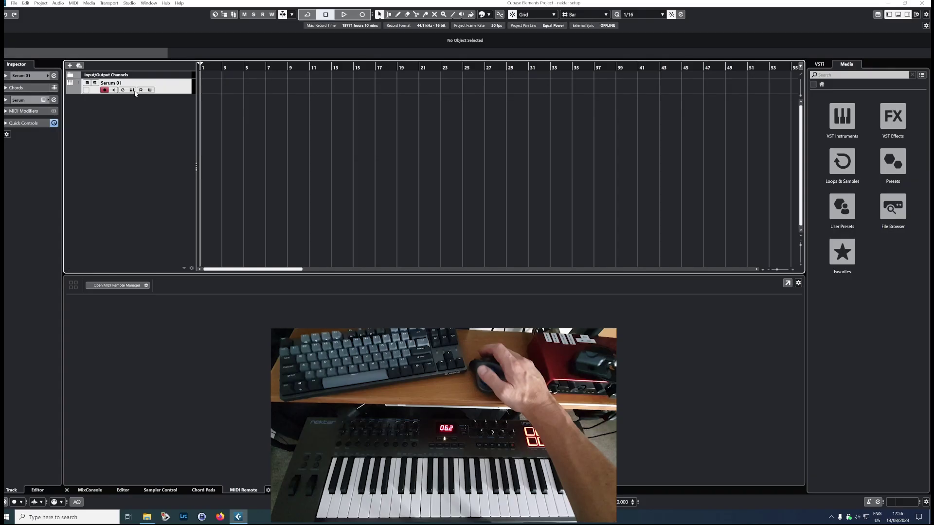
left_click(132, 90)
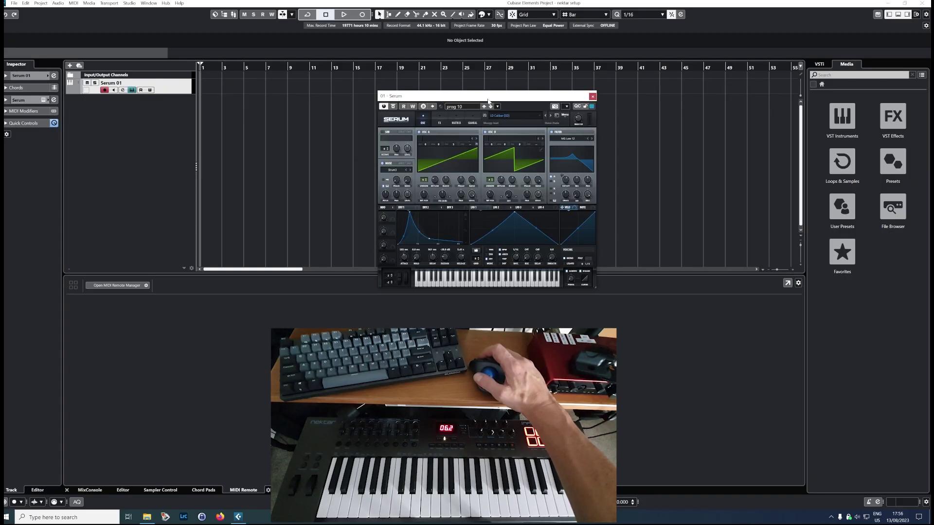
left_click_drag(440, 98, 431, 113)
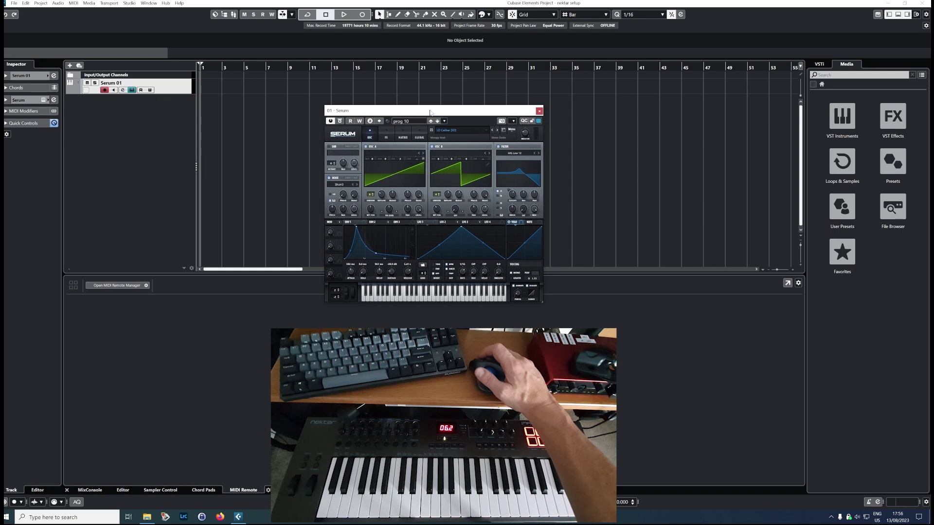
- Try a preset from Serum's Misc category, load SQ Automator 3 [GS] from the Seq category instead, and close Serum
left_click(487, 131)
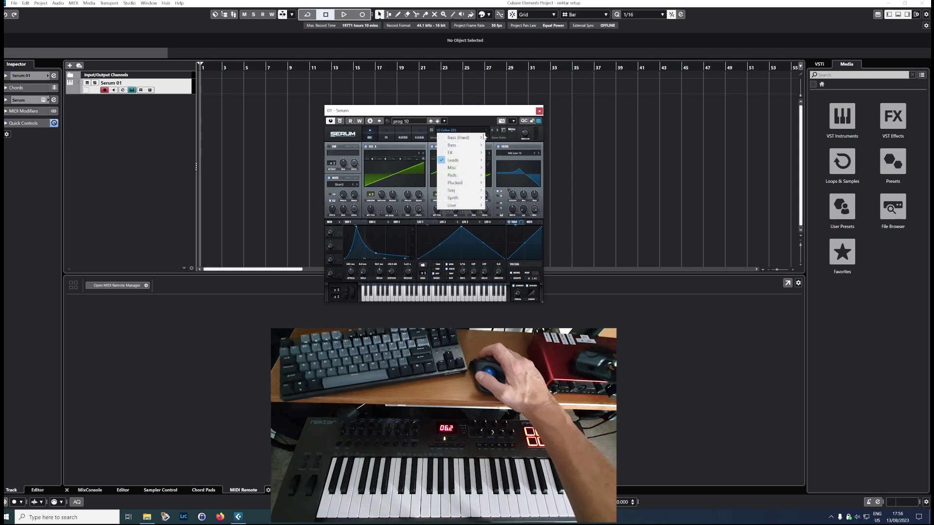
mouse_move(466, 176)
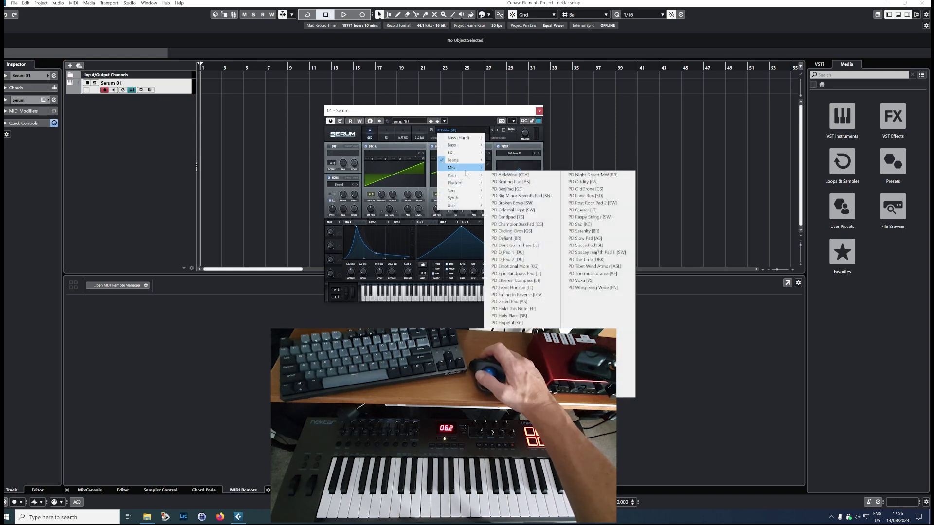
left_click(522, 230)
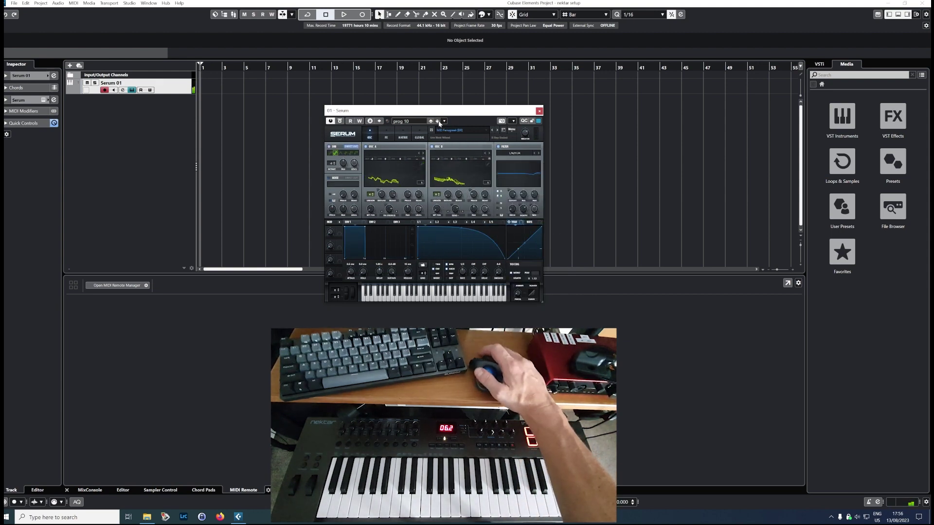
left_click(468, 131)
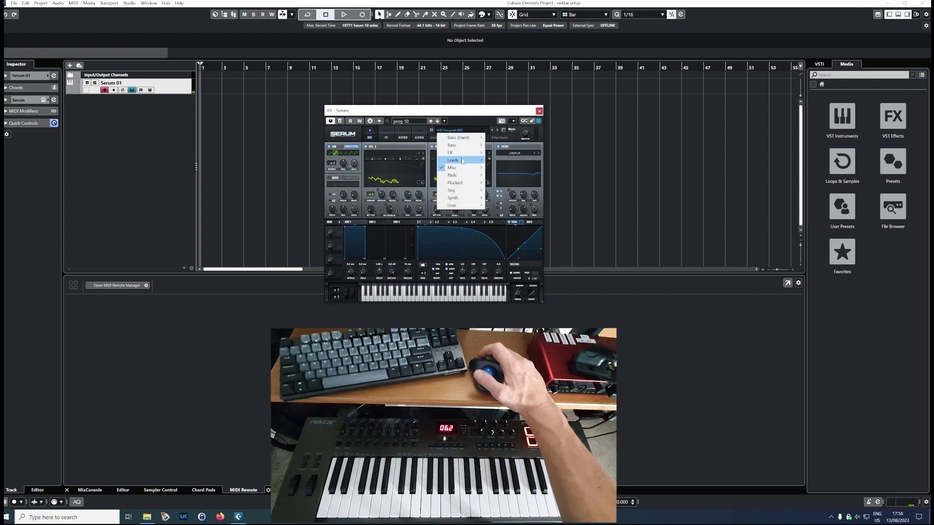
mouse_move(458, 194)
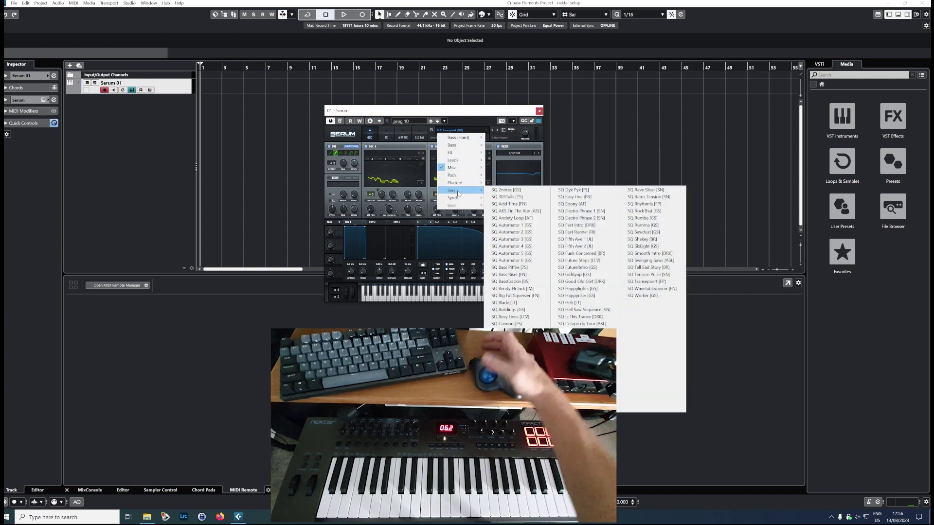
left_click(513, 240)
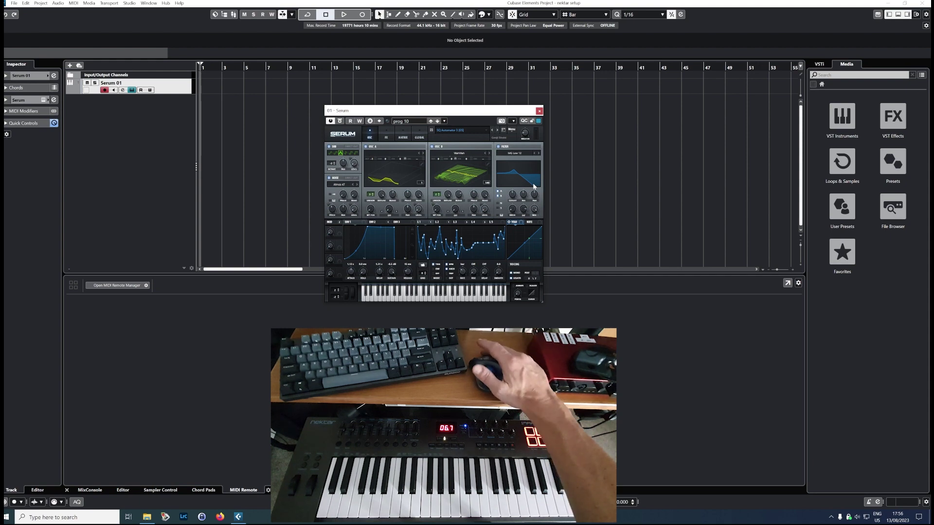
left_click(539, 111)
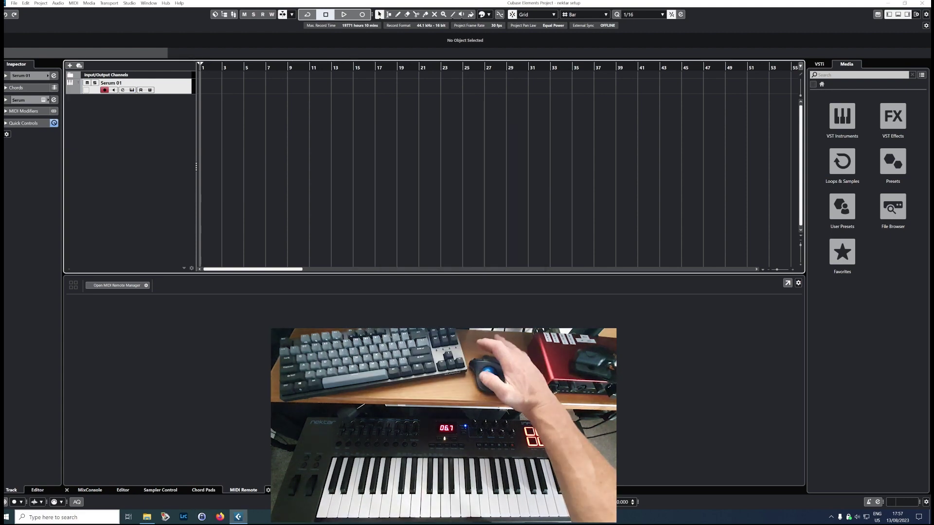
- Check the Instruments mapping folder in File Explorer for a regenerated Serum mapping file and close the folder window
left_click(148, 518)
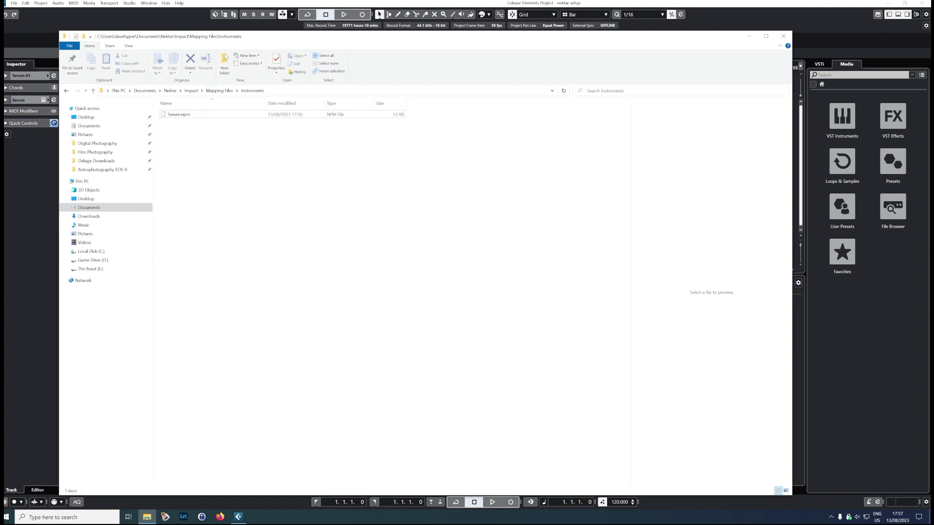
left_click_drag(262, 44, 276, 34)
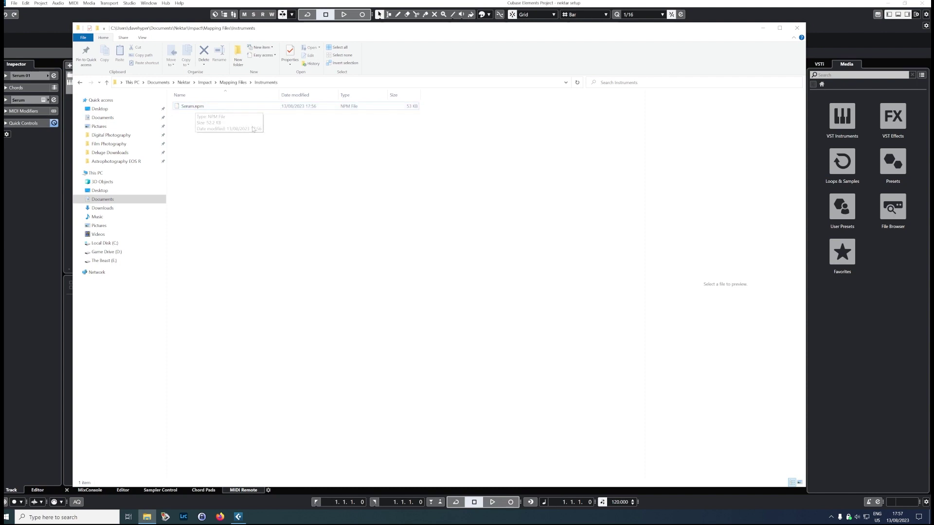
left_click(797, 28)
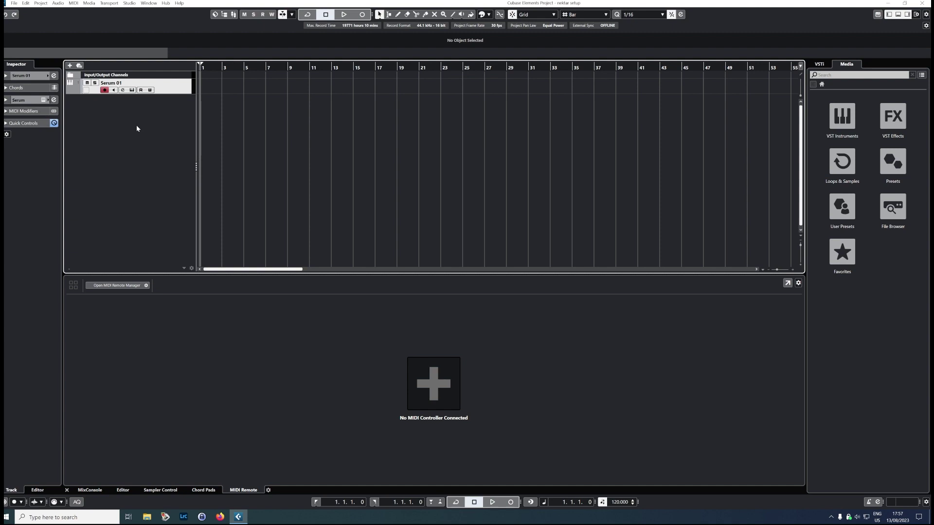
left_click(448, 395)
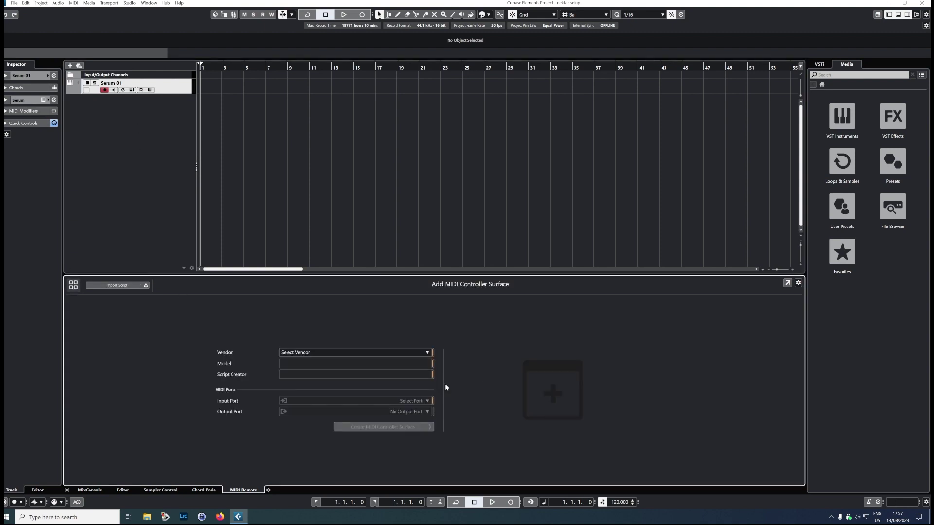
left_click(334, 354)
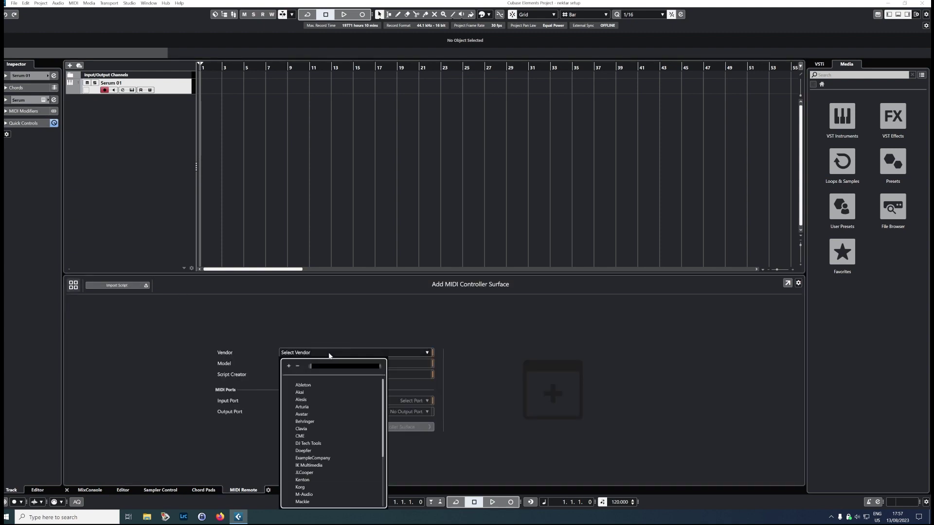
left_click(187, 326)
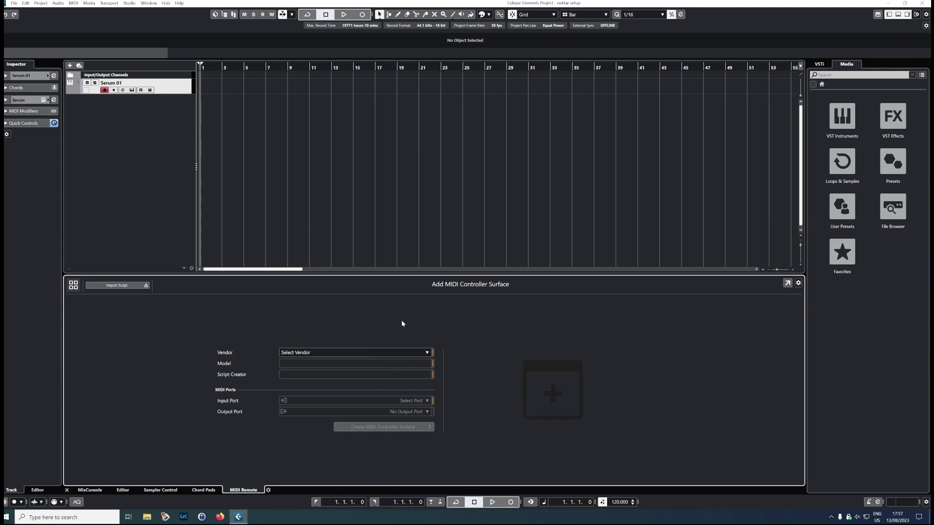
left_click(173, 89)
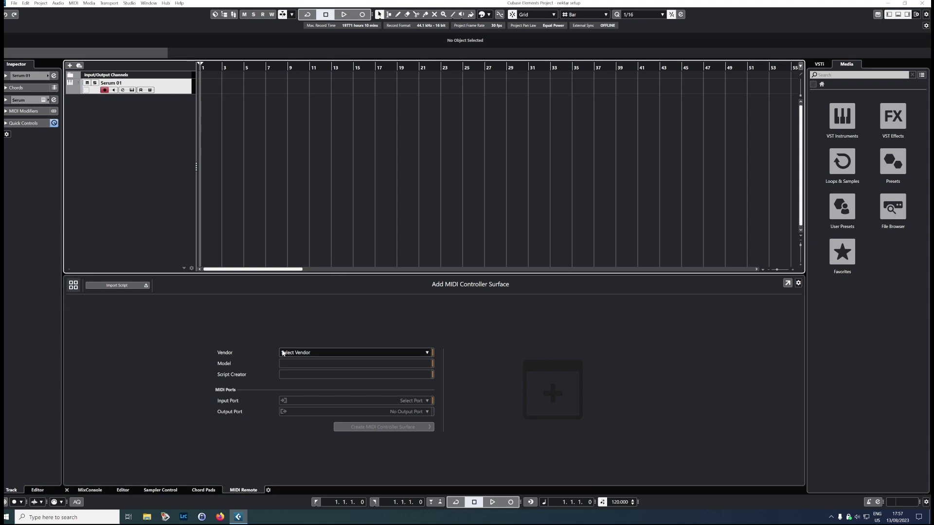
- Add an instrument track using Groove Agent SE with Stereo Out as its output, and load the 8 Bit Kit 1 preset
right_click(122, 112)
left_click(150, 122)
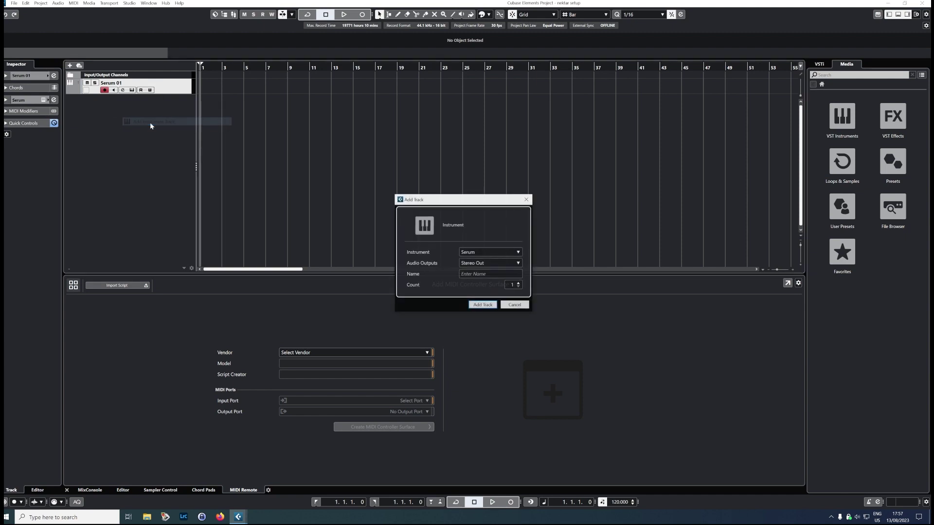
left_click(488, 253)
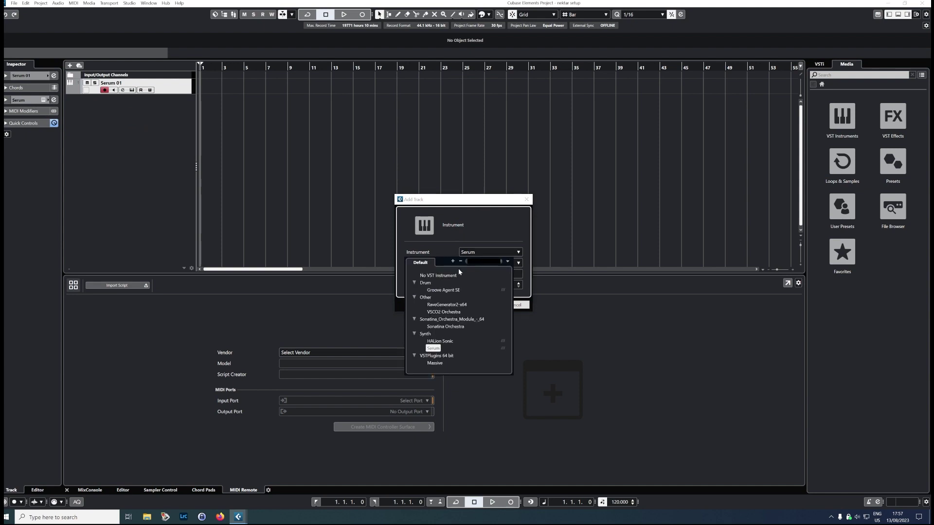
left_click(446, 291)
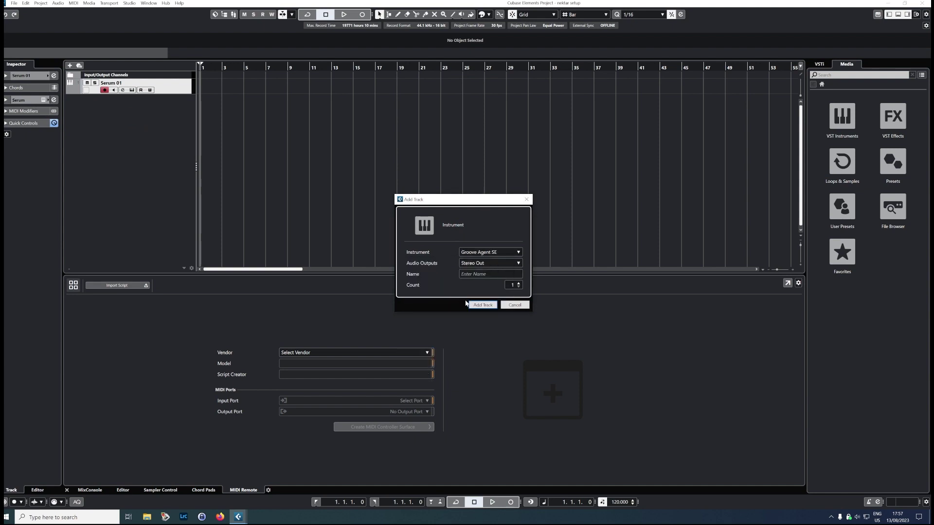
left_click(484, 306)
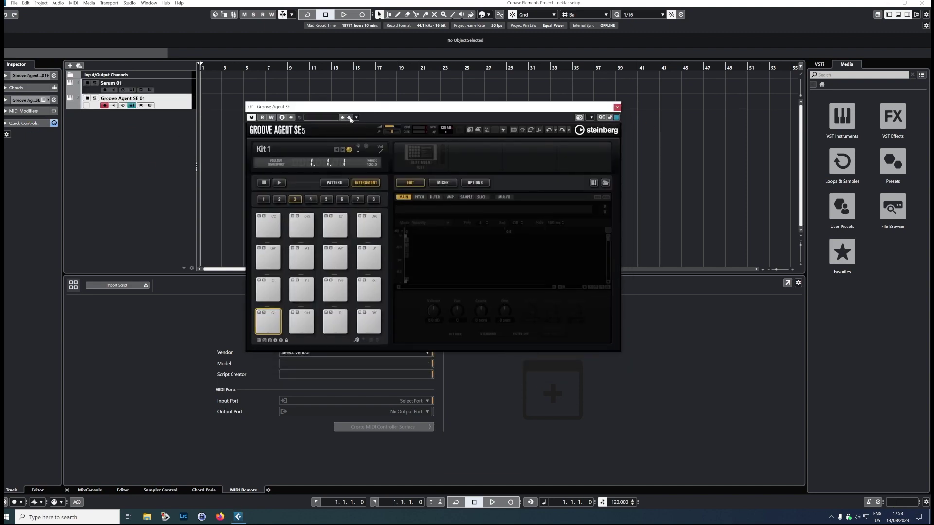
left_click(349, 118)
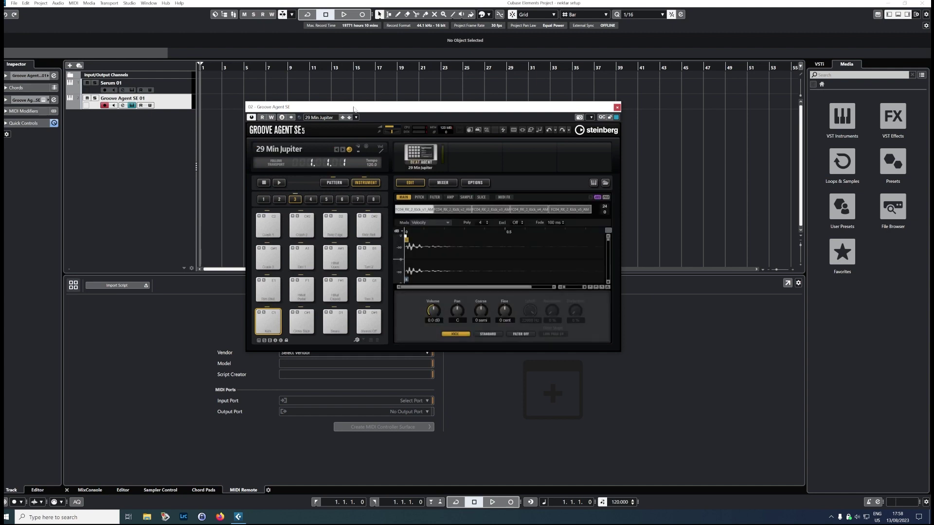
left_click(349, 109)
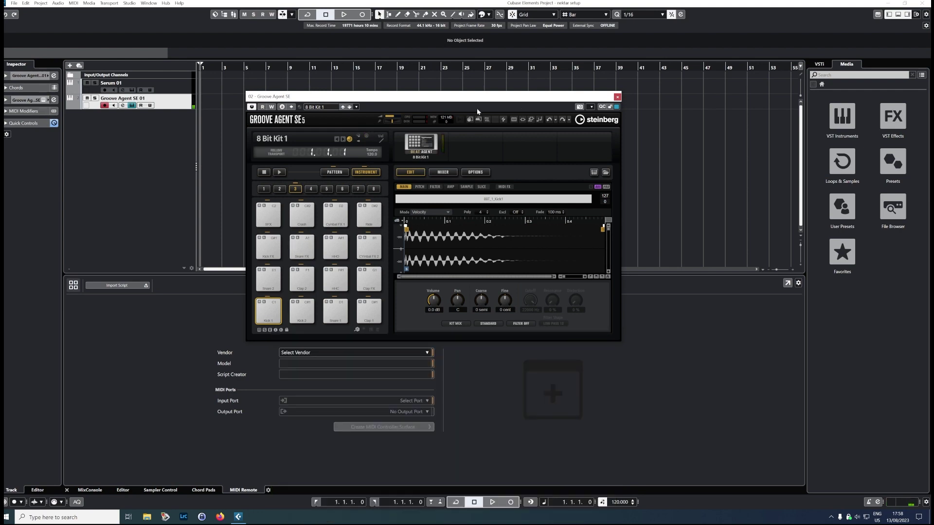
- Apply the default factory layout in Groove Agent SE's Remote Control Editor and close the editor
left_click(591, 107)
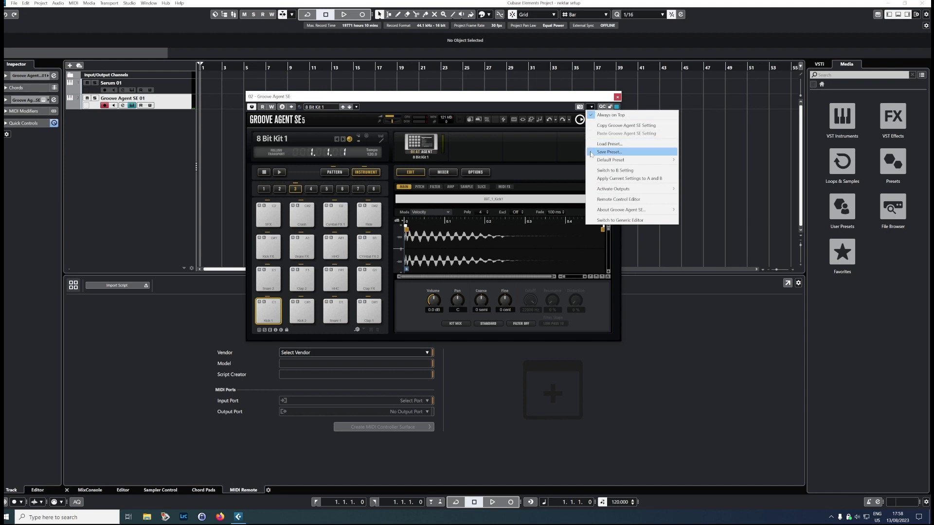
left_click(614, 199)
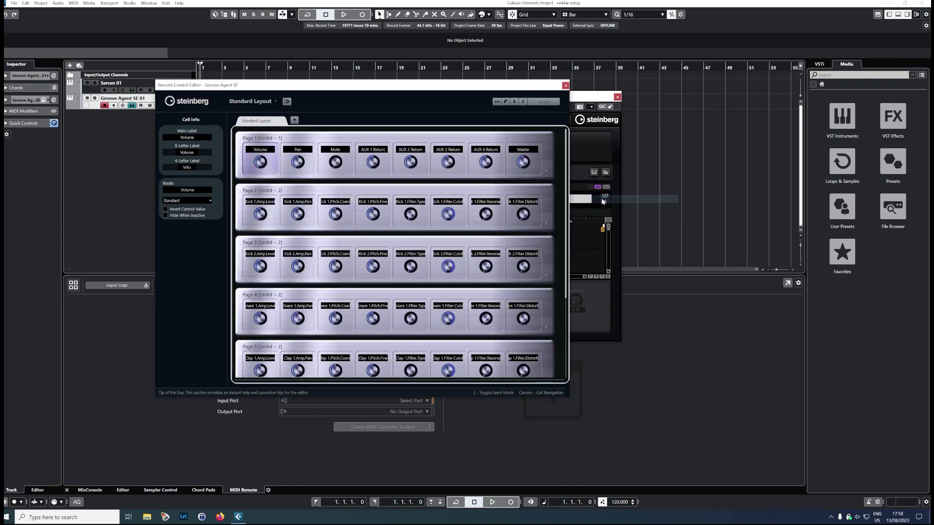
left_click(506, 102)
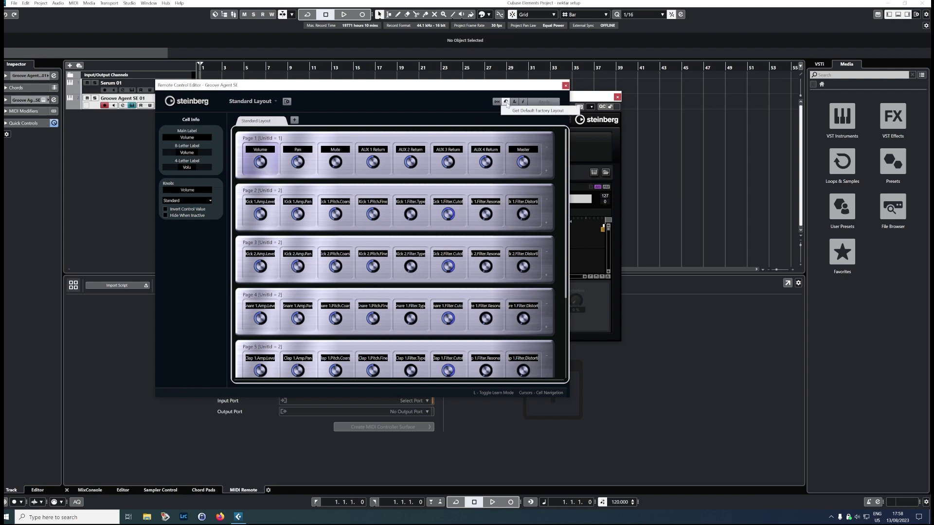
left_click(532, 113)
left_click(540, 102)
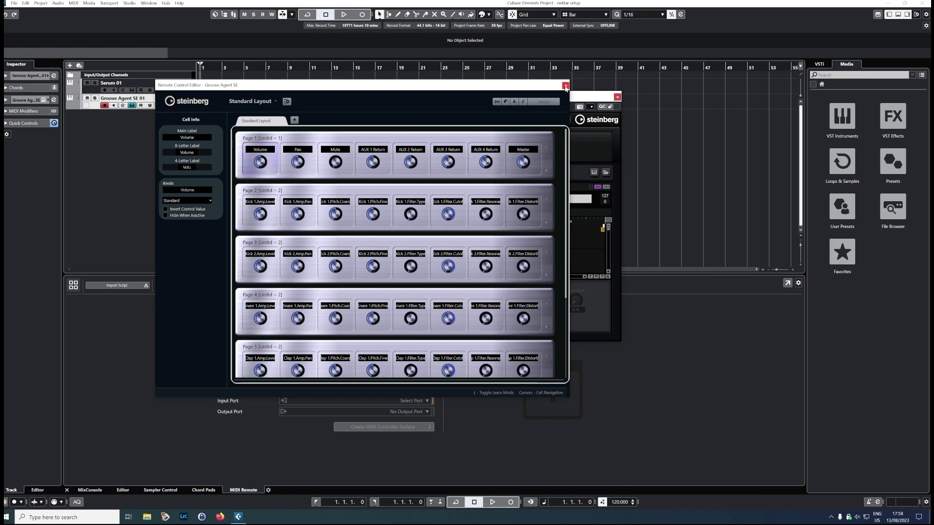
left_click(565, 86)
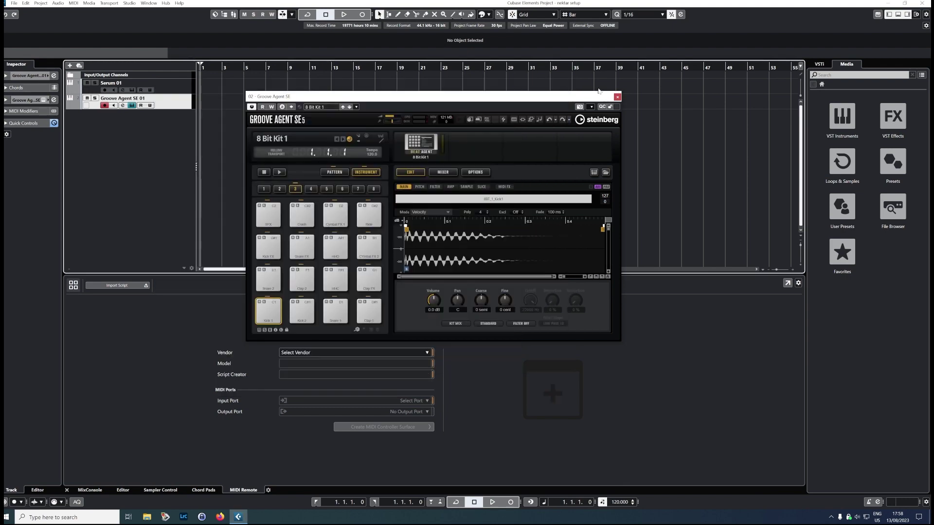
left_click(585, 101)
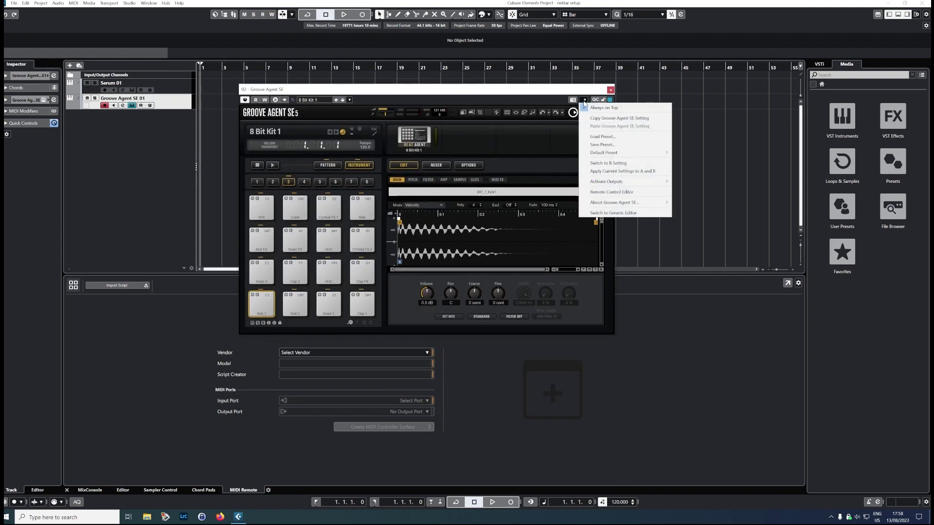
left_click(549, 89)
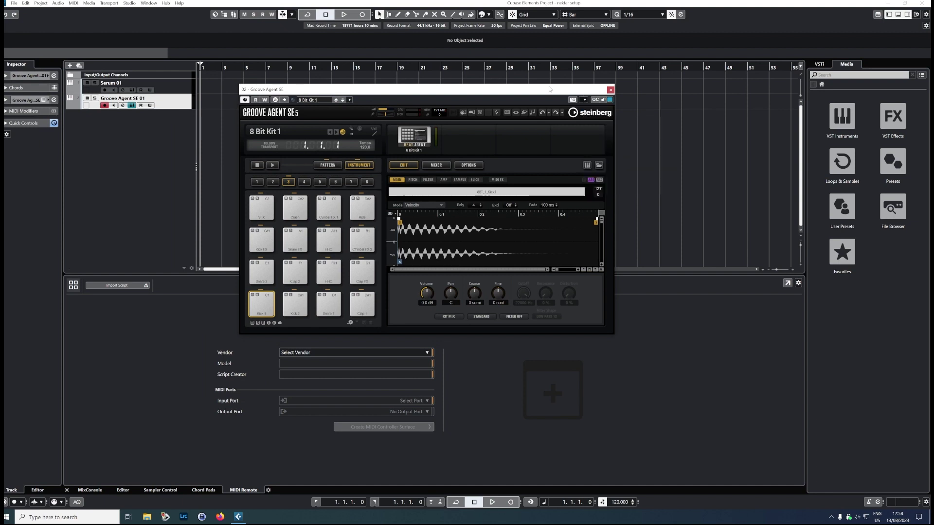